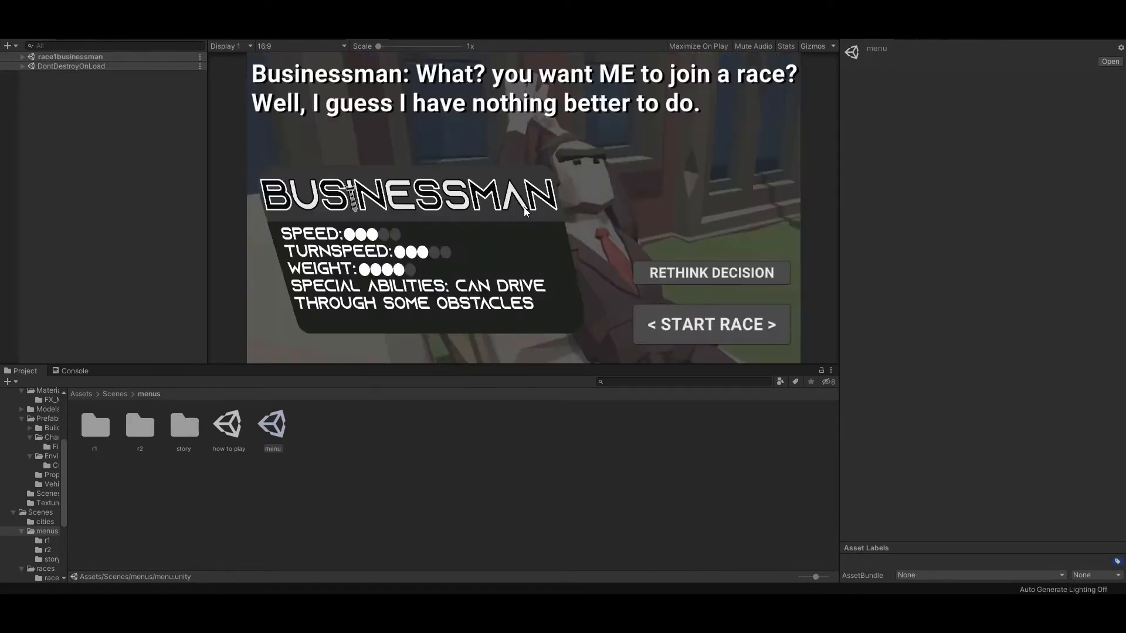
Step: Start the race against the Businessman and steer the blue car along the road and around the obstacles
{"action": "left_click", "coordinate": [713, 315]}
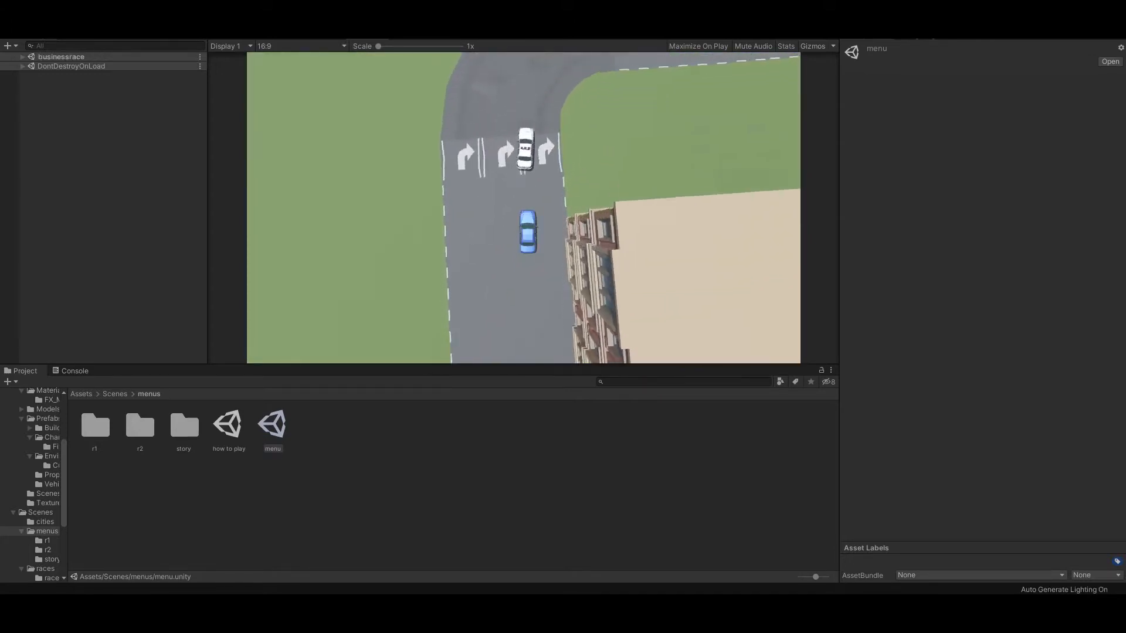
{"action": "key", "text": "d"}
{"action": "key", "text": "a"}
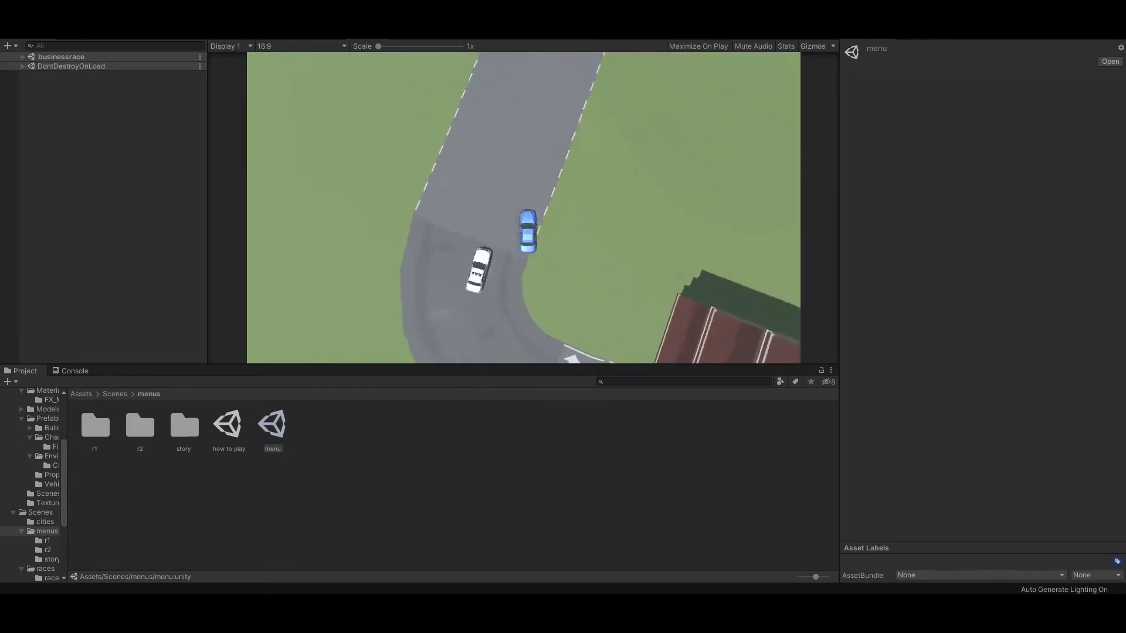
{"action": "key", "text": "d"}
{"action": "key", "text": "d"}
{"action": "key", "text": "a"}
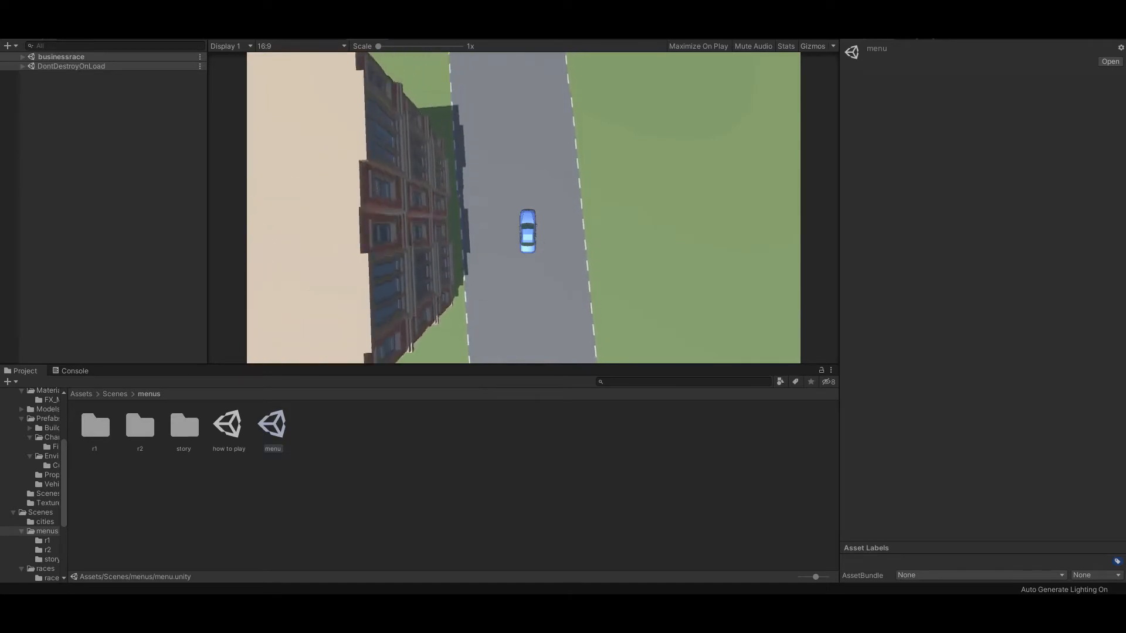
{"action": "key", "text": "a"}
{"action": "key", "text": "d"}
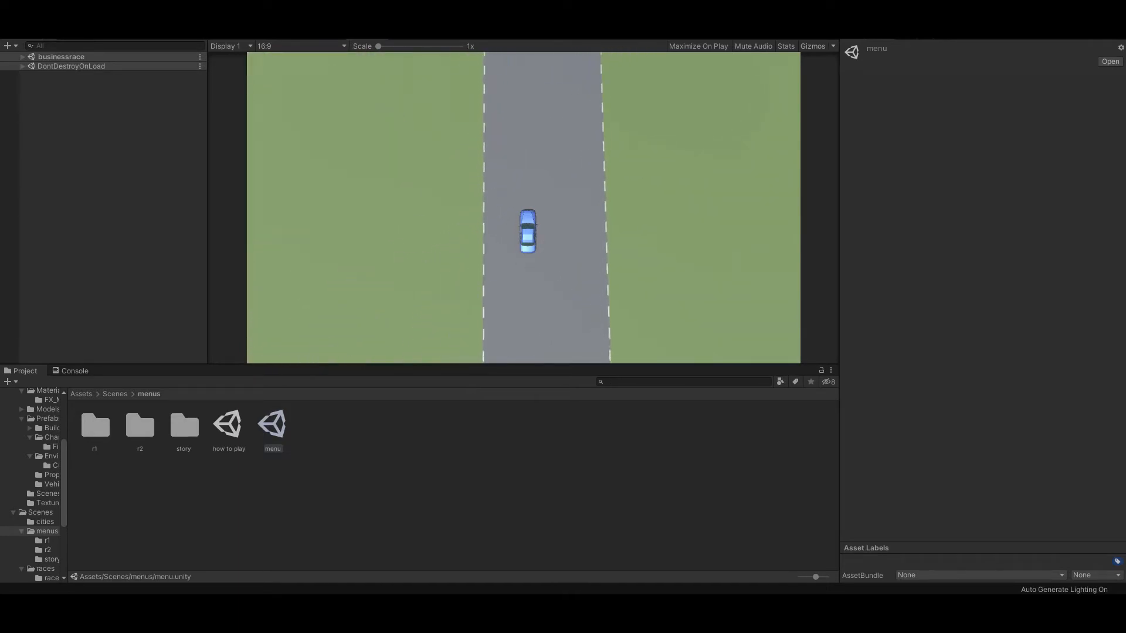
{"action": "key", "text": "a"}
{"action": "key", "text": "d"}
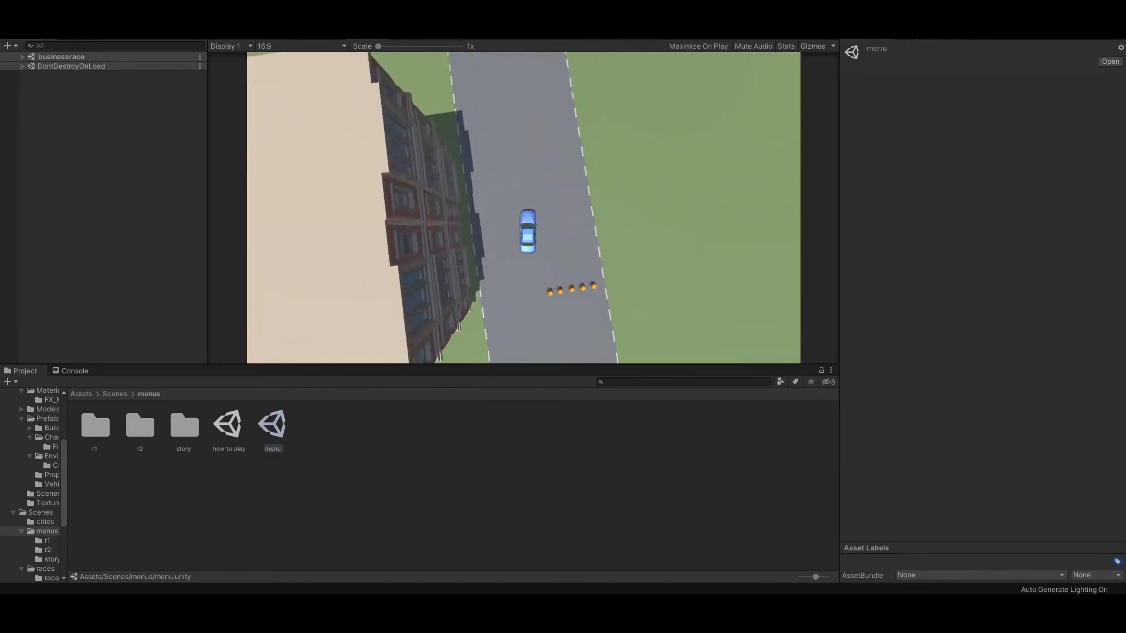
{"action": "key", "text": "a"}
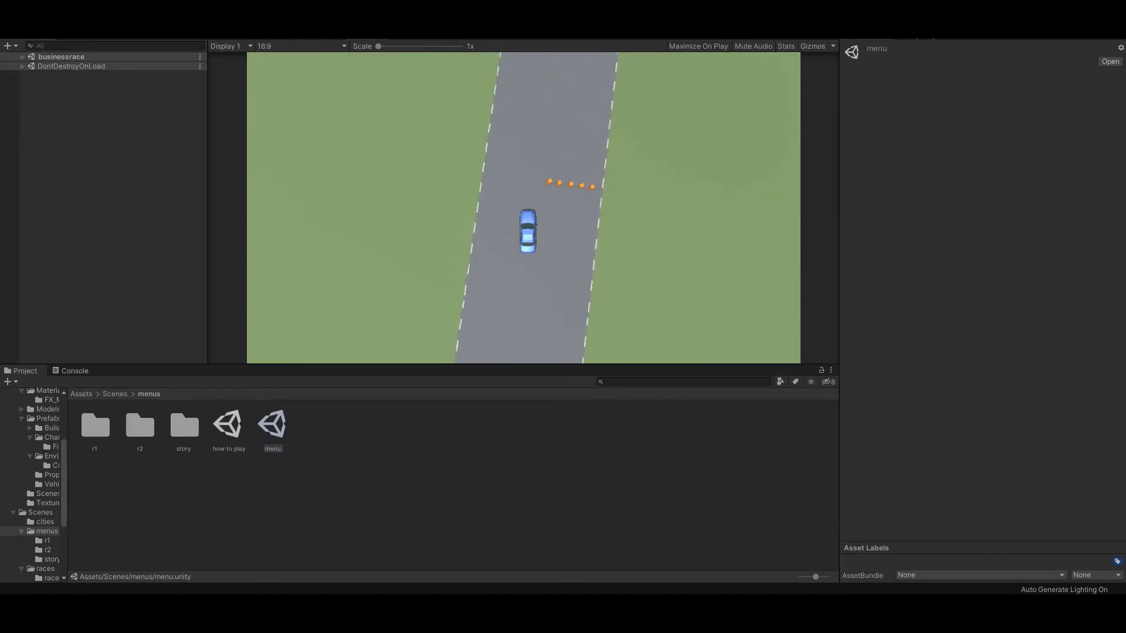
{"action": "key", "text": "a"}
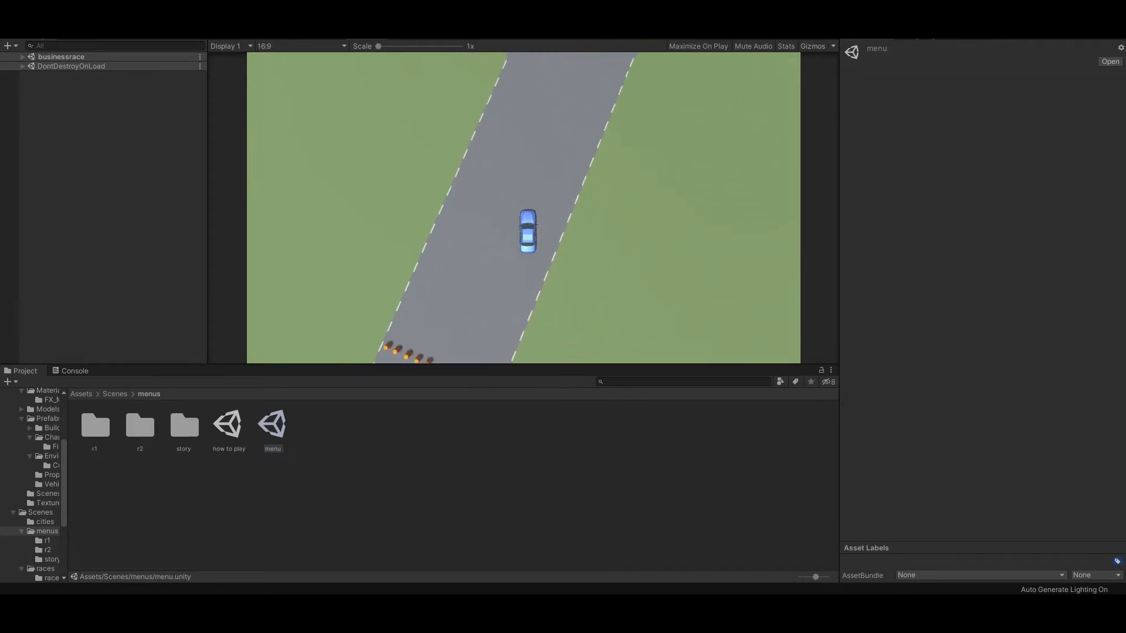
{"action": "key", "text": "d"}
{"action": "key", "text": "a"}
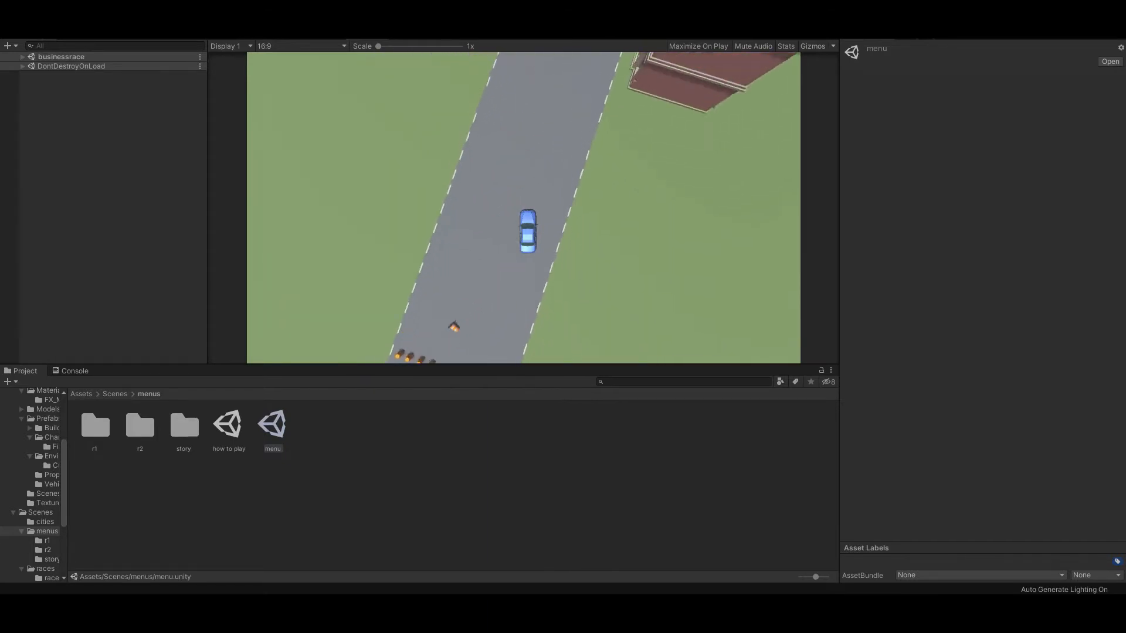
{"action": "key", "text": "d"}
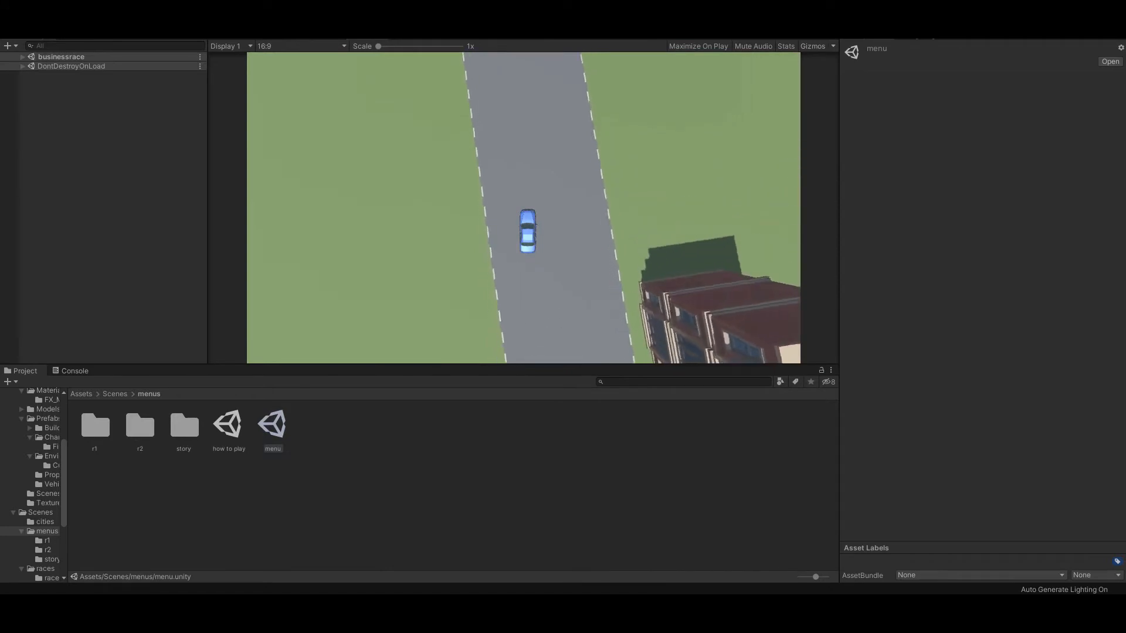
{"action": "key", "text": "a"}
{"action": "key", "text": "d"}
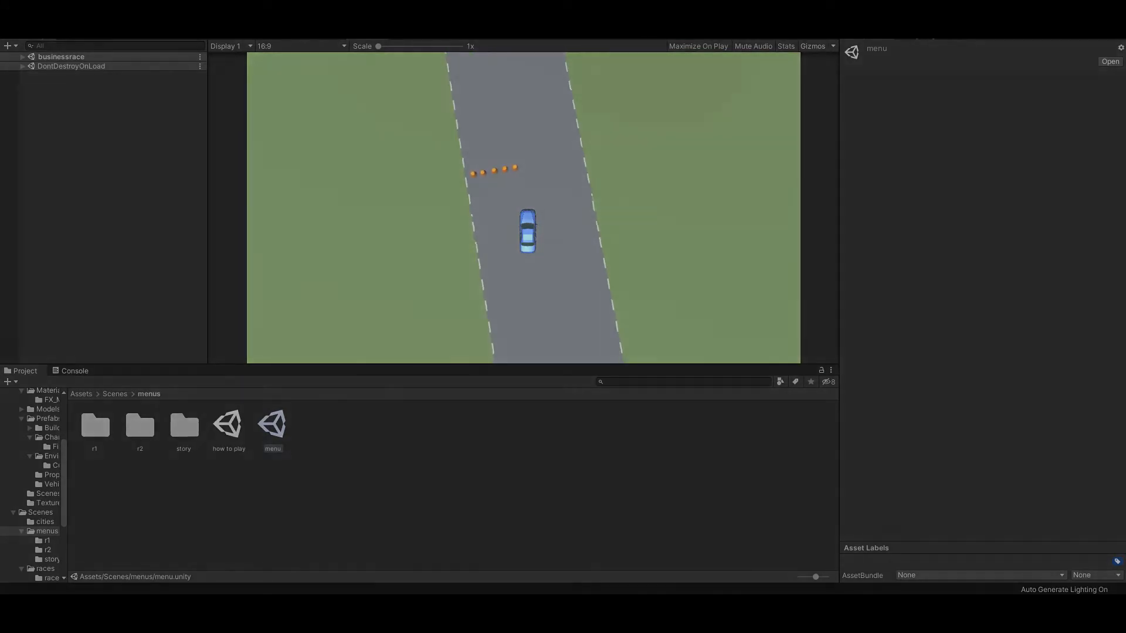
{"action": "key", "text": "a"}
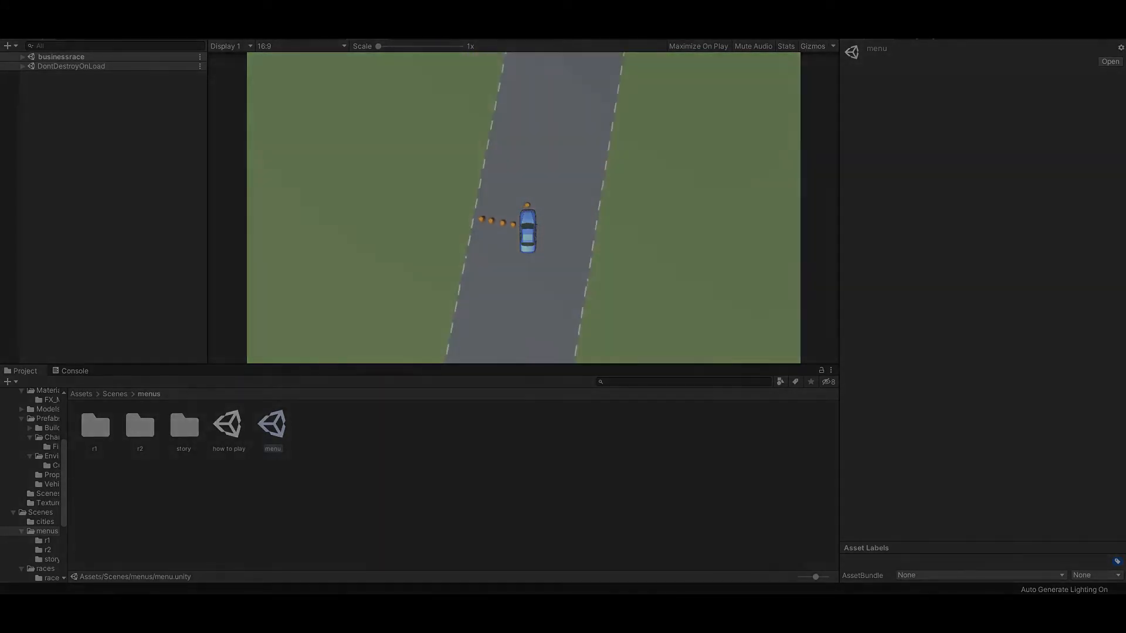
{"action": "key", "text": "d"}
{"action": "key", "text": "a"}
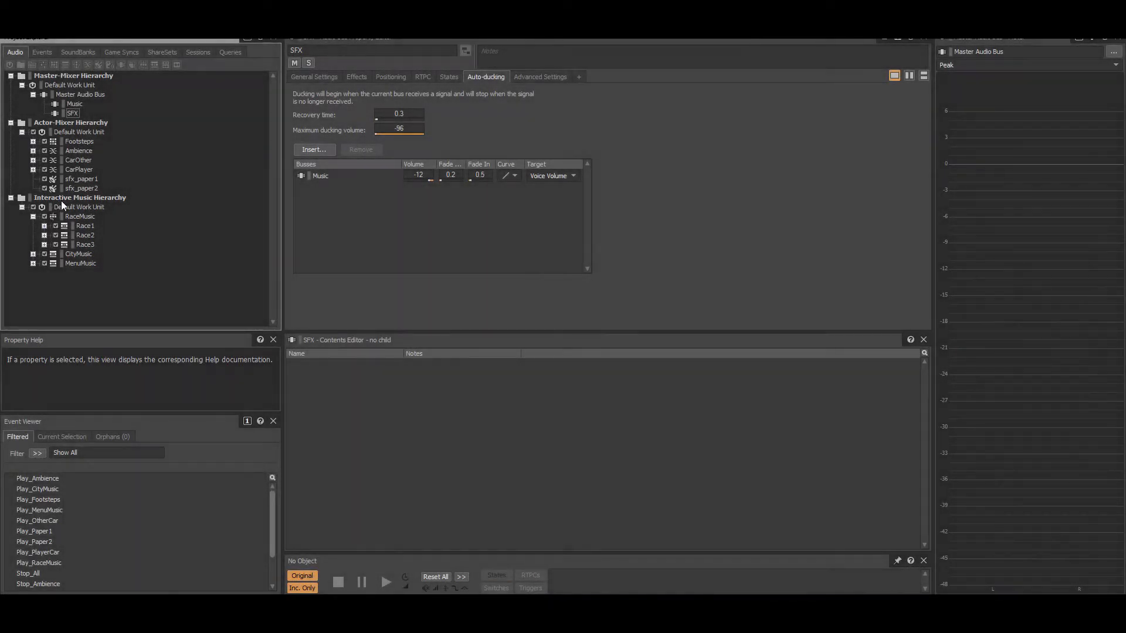
Step: Switch to Wwise and review the RaceMusic, CityMusic and MenuMusic objects in the Interactive Music Hierarchy, then collapse its work unit
{"action": "left_click", "coordinate": [62, 206]}
{"action": "left_click", "coordinate": [33, 320]}
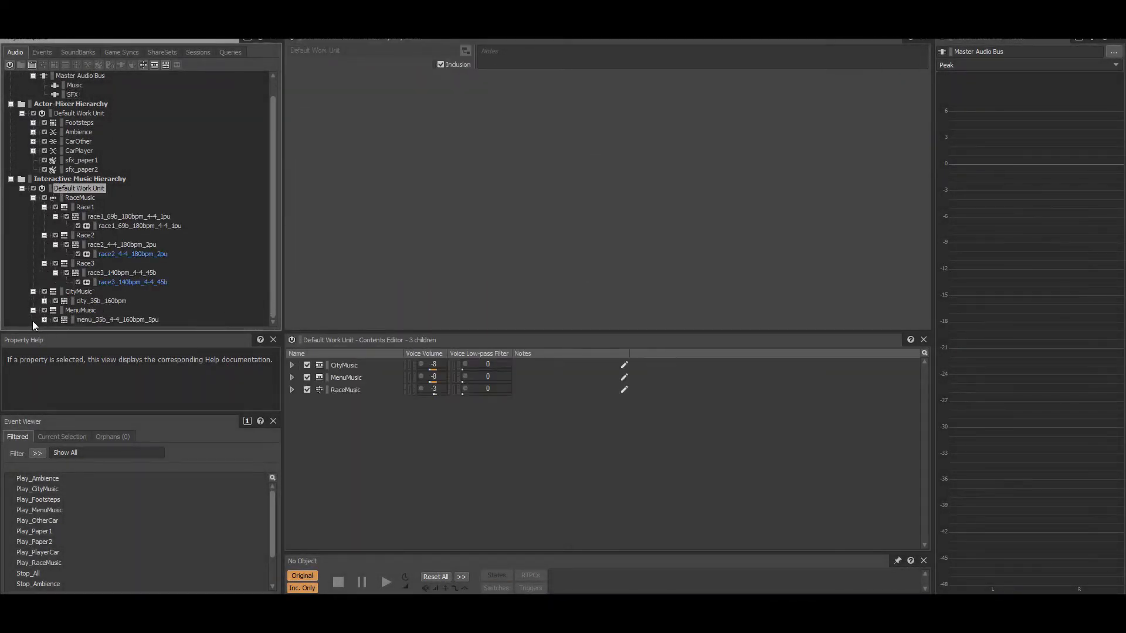
{"action": "left_click", "coordinate": [81, 199]}
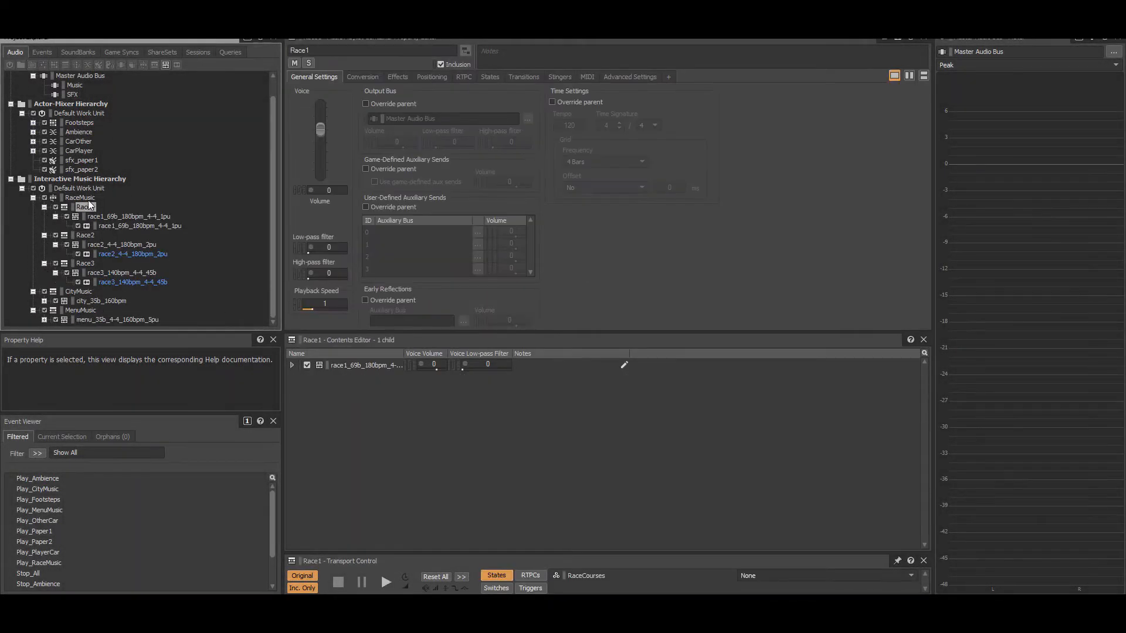
{"action": "left_click", "coordinate": [85, 263]}
{"action": "left_click", "coordinate": [74, 293]}
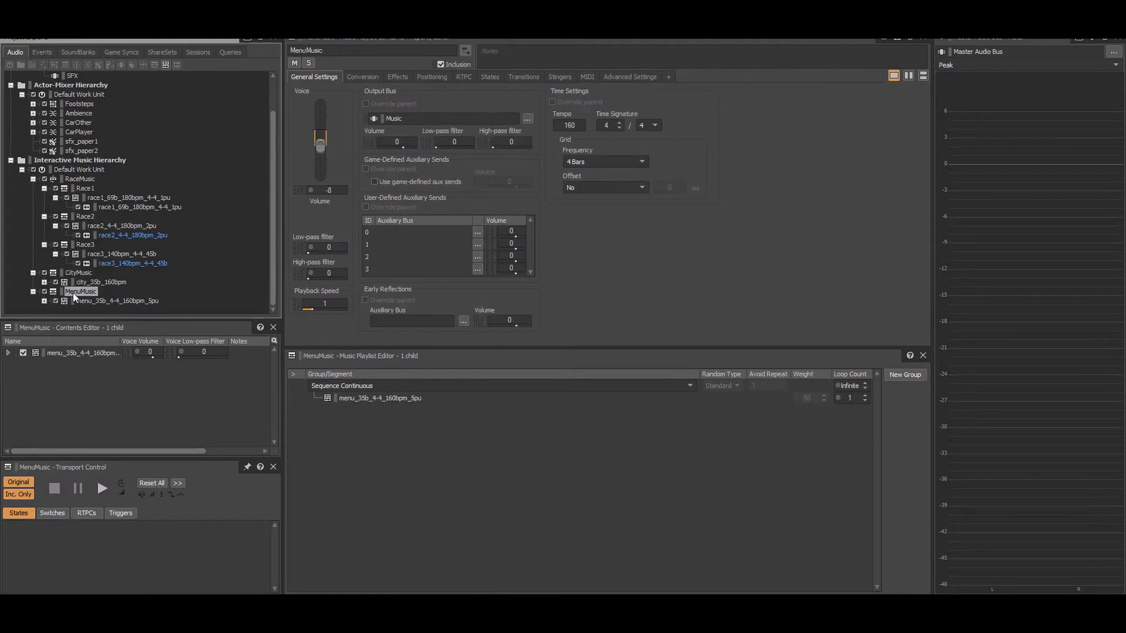
{"action": "left_click", "coordinate": [21, 169]}
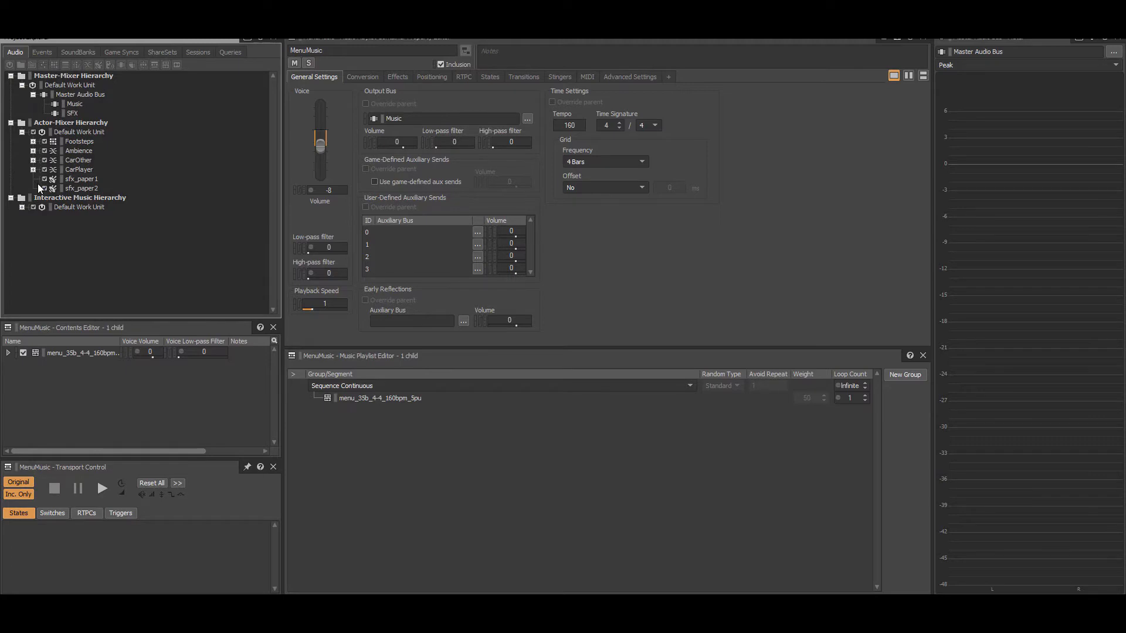
Step: Audition the sfx_paper1 and sfx_paper2 sounds in the Actor-Mixer Hierarchy
{"action": "left_click", "coordinate": [83, 179]}
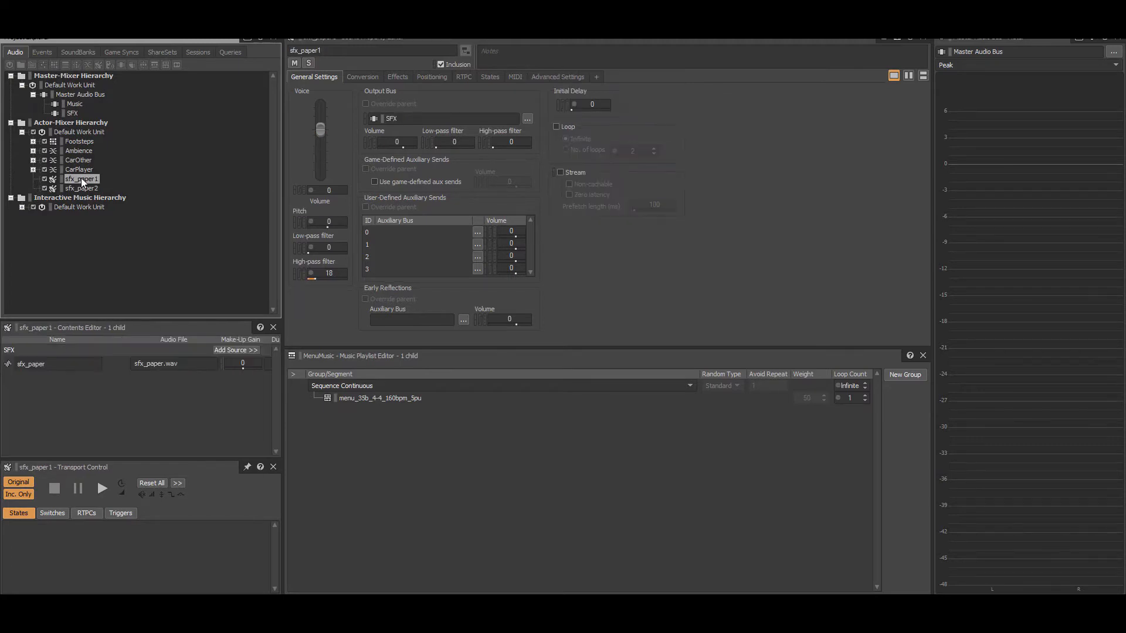
{"action": "double_click", "coordinate": [80, 179]}
{"action": "key", "text": "space"}
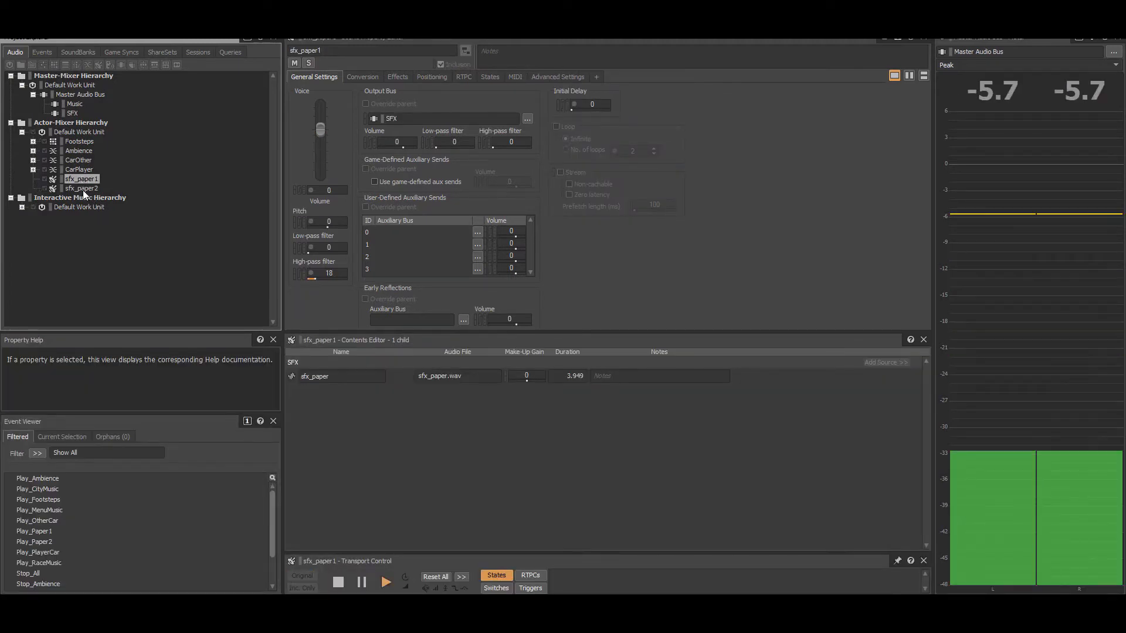
{"action": "key", "text": "space"}
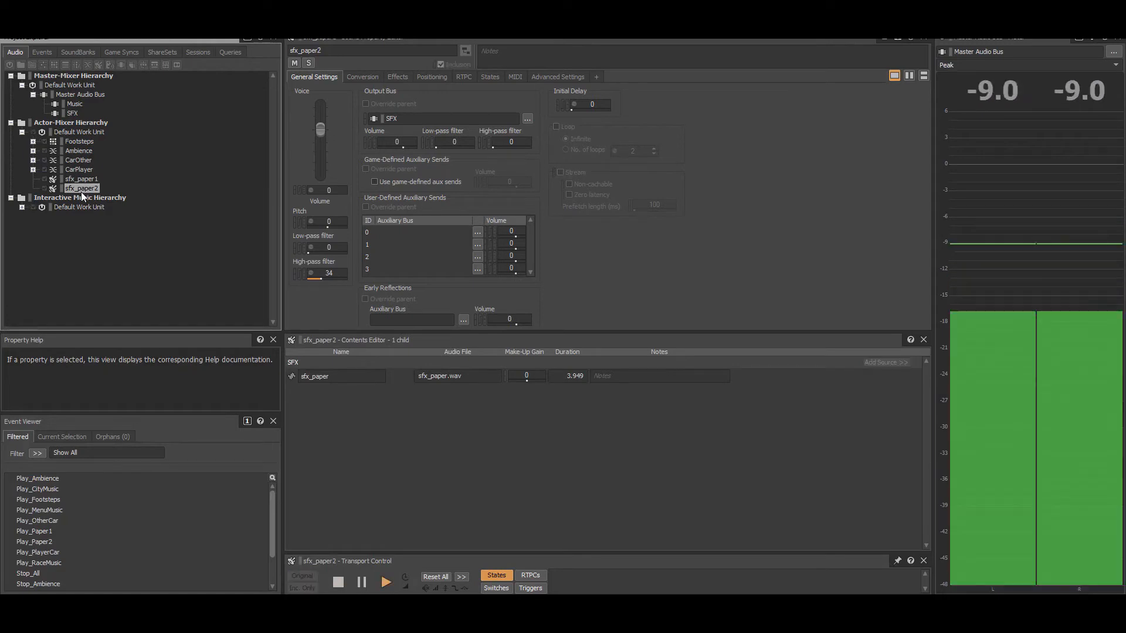
Step: Review the Footsteps container's child sounds and its general, effects and positioning settings, then collapse it
{"action": "left_click", "coordinate": [33, 141]}
{"action": "left_click", "coordinate": [87, 141]}
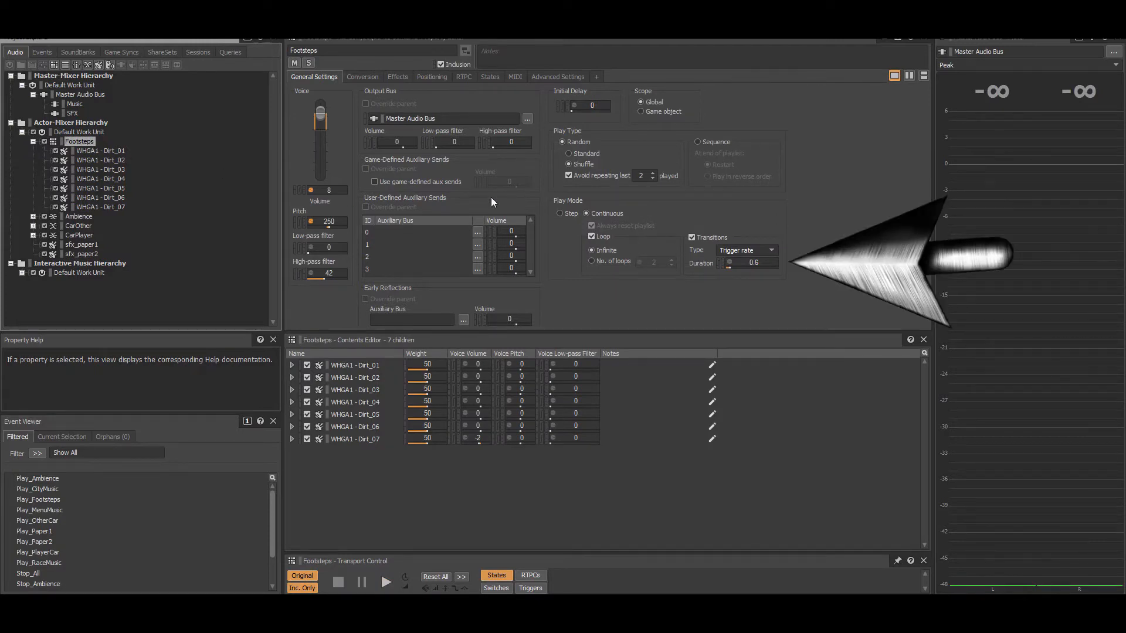
{"action": "left_click", "coordinate": [400, 79]}
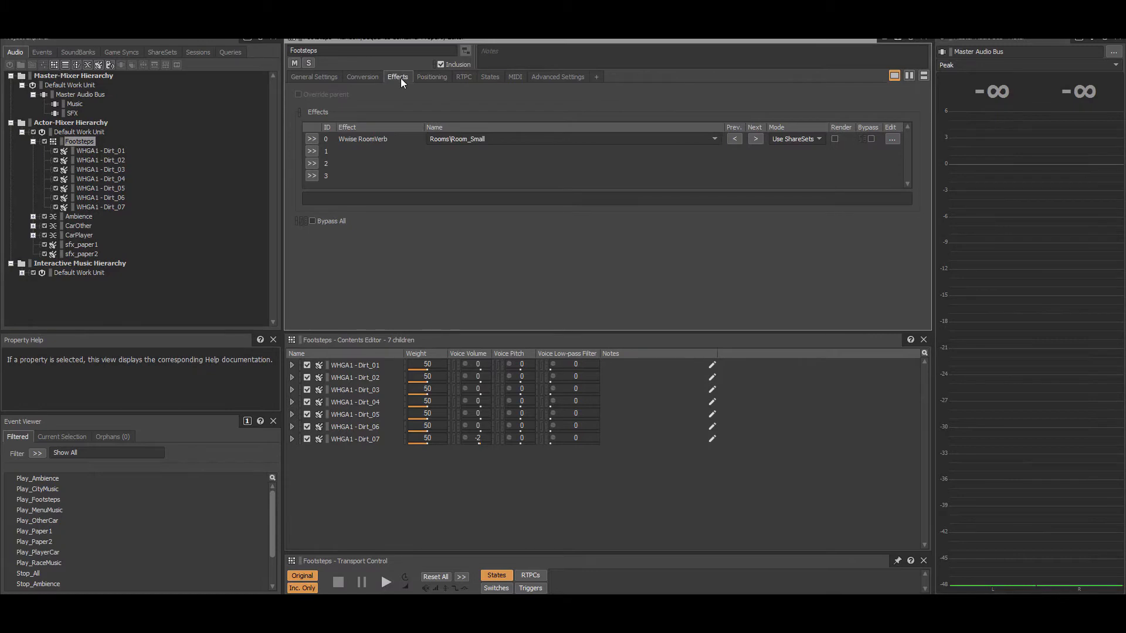
{"action": "left_click", "coordinate": [420, 80]}
{"action": "left_click", "coordinate": [33, 142]}
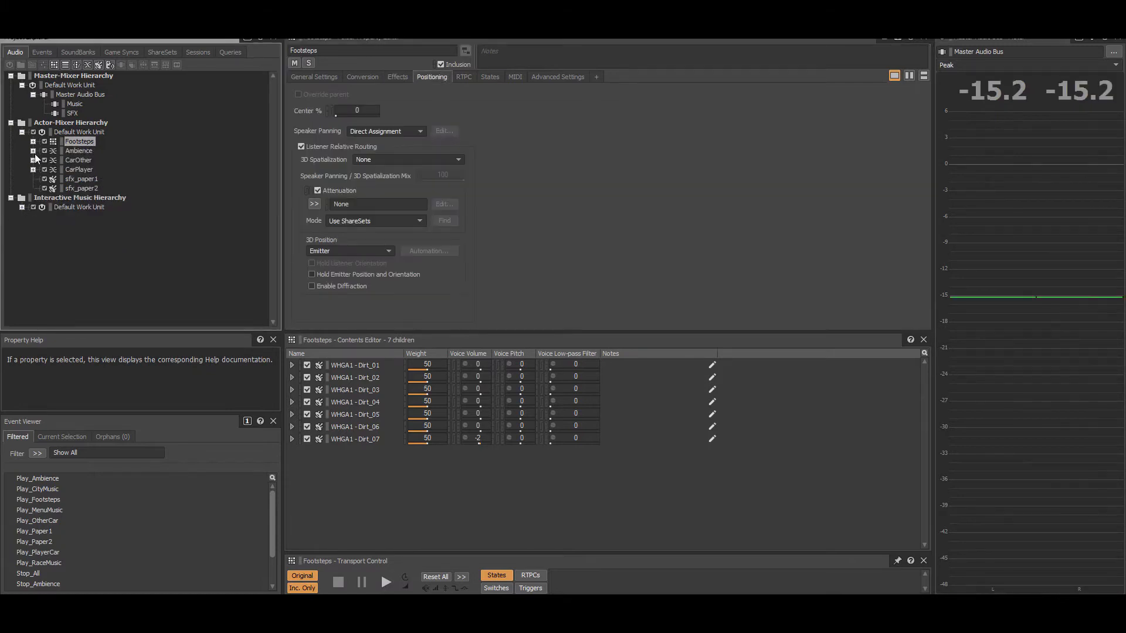
Step: Inspect the Ambience container's effects and positioning, including the speaker panning of sfx_ambience_L and sfx_ambience_R
{"action": "left_click", "coordinate": [33, 152]}
{"action": "left_click", "coordinate": [75, 152]}
{"action": "left_click", "coordinate": [396, 77]}
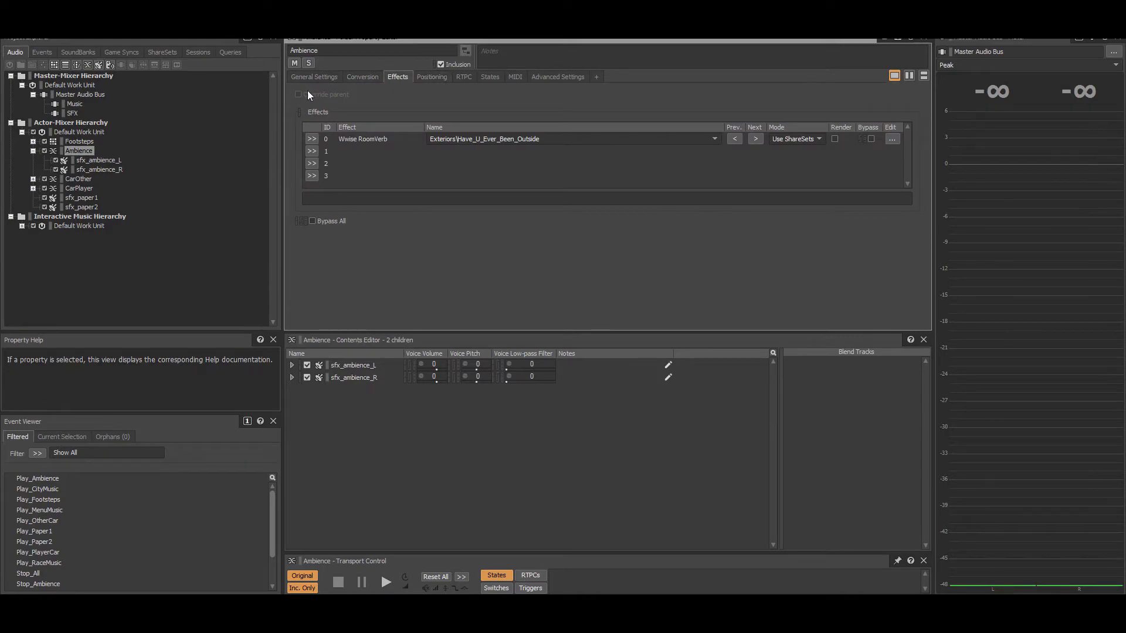
{"action": "left_click", "coordinate": [432, 76]}
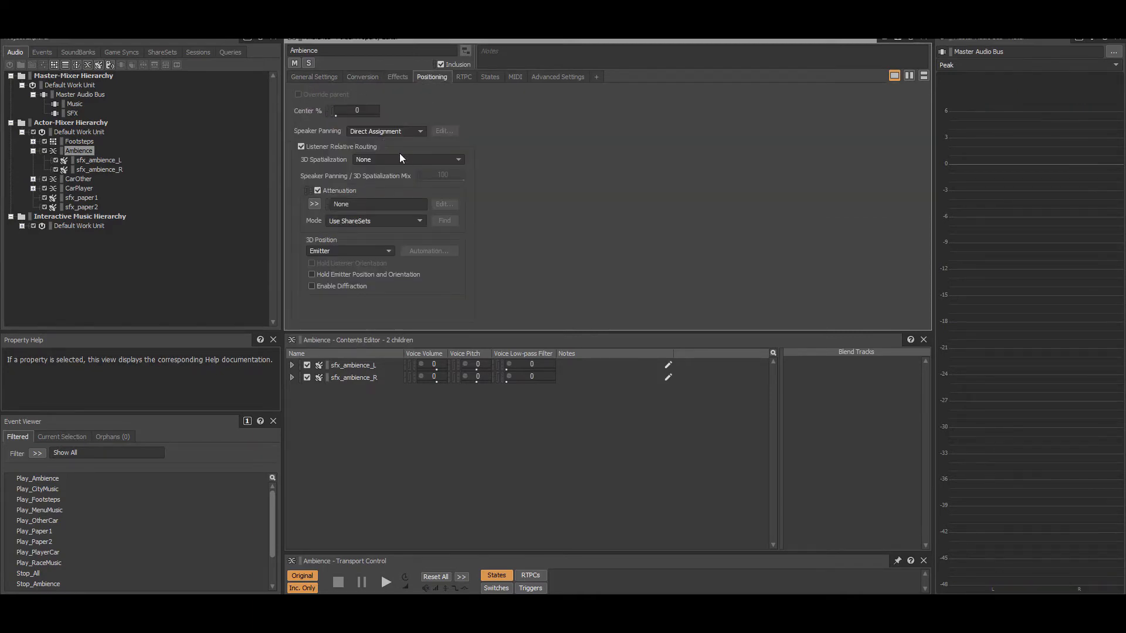
{"action": "left_click", "coordinate": [107, 163]}
{"action": "left_click", "coordinate": [444, 131]}
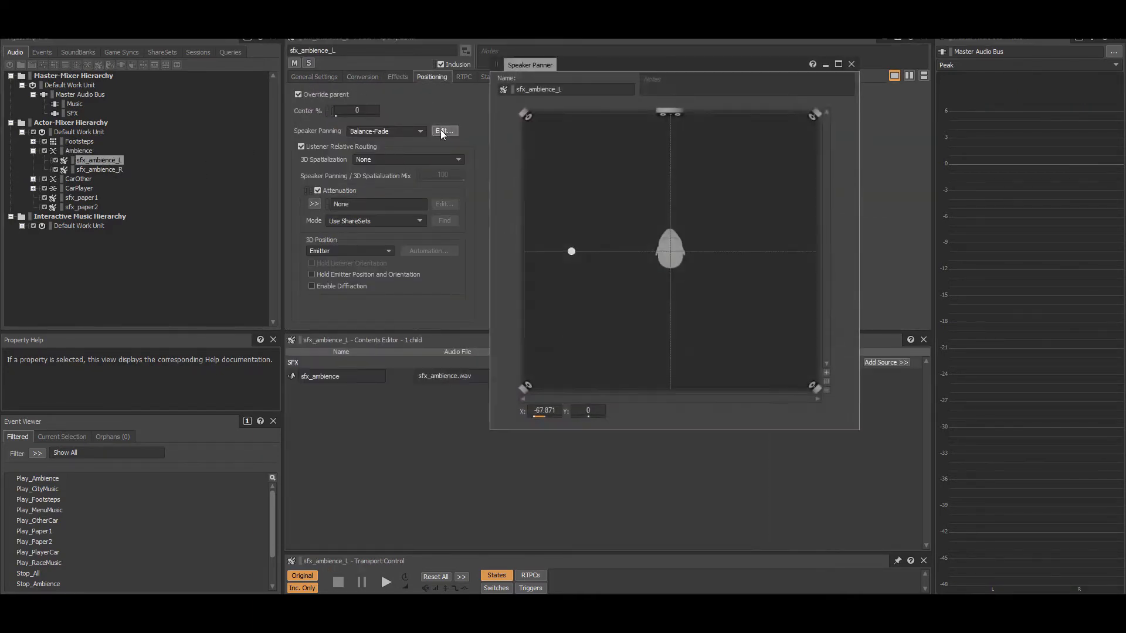
{"action": "left_click", "coordinate": [93, 170]}
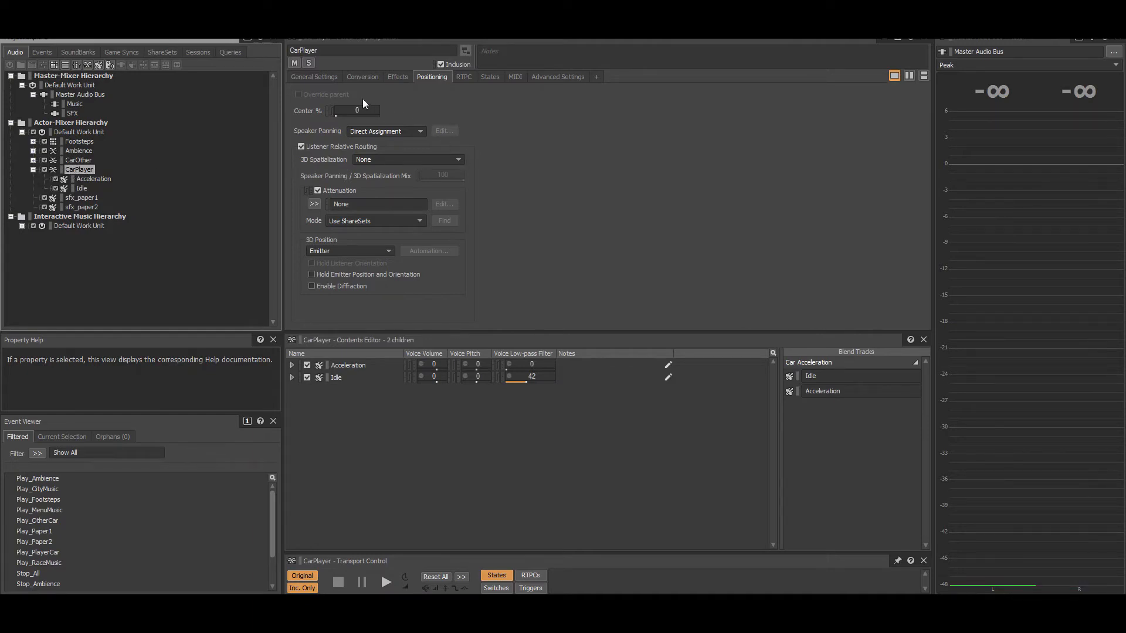
Step: Open CarPlayer's Car Acceleration blend track and play it while sweeping the CarAcceleration parameter upward from 0
{"action": "left_click", "coordinate": [324, 78]}
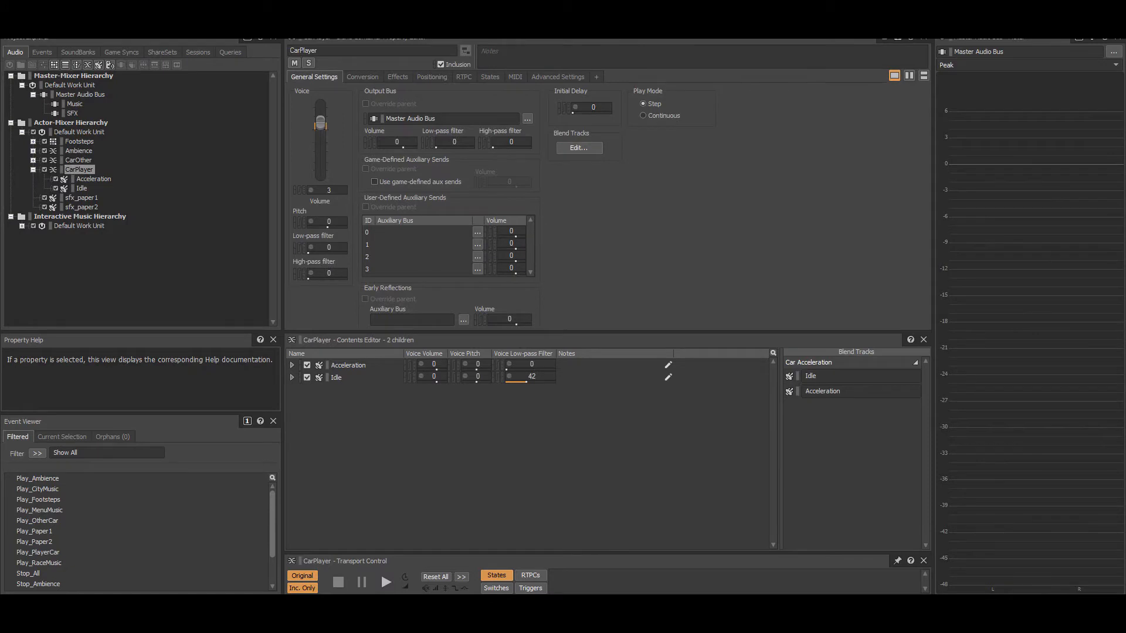
{"action": "left_click", "coordinate": [579, 148]}
{"action": "left_click_drag", "start_coordinate": [632, 52], "coordinate": [716, 71]}
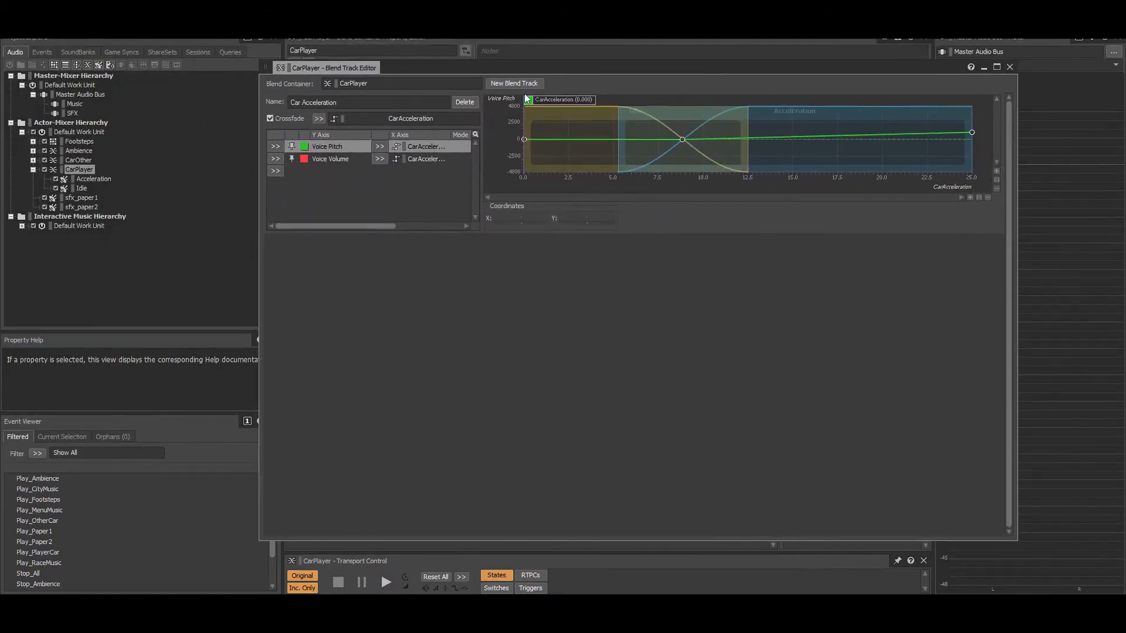
{"action": "key", "text": "space"}
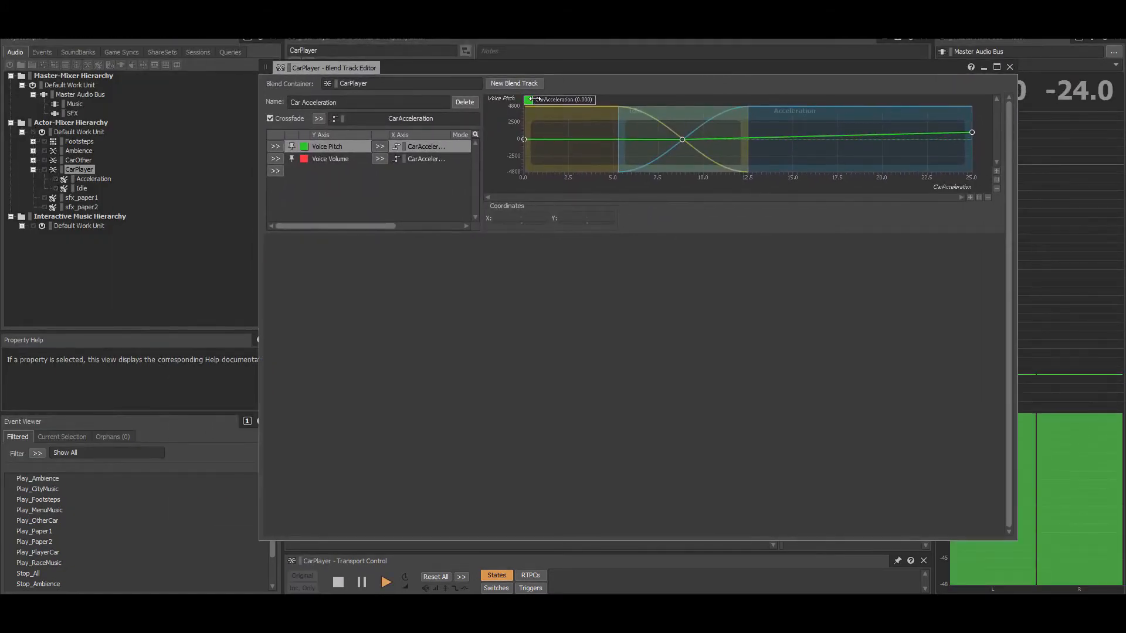
{"action": "left_click_drag", "start_coordinate": [535, 99], "coordinate": [896, 104]}
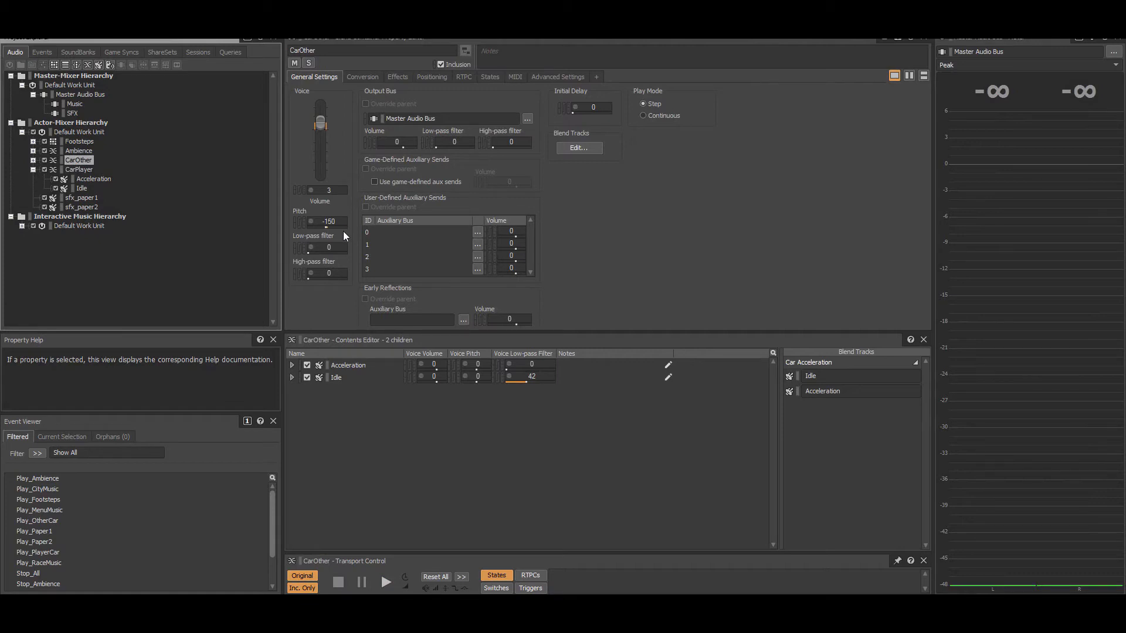
Step: Examine CarOther's positioning and the OtherCars attenuation, showing its low-pass filter curve with the output bus volume, then close the editor
{"action": "left_click", "coordinate": [438, 77]}
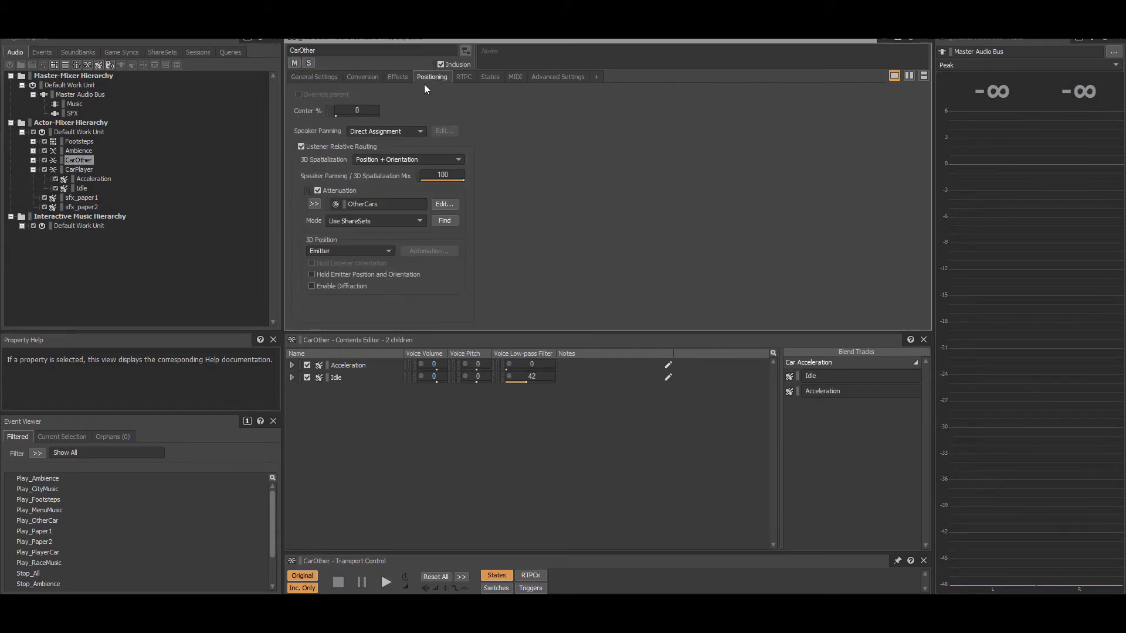
{"action": "left_click", "coordinate": [442, 204]}
{"action": "left_click", "coordinate": [534, 419], "text": "ctrl"}
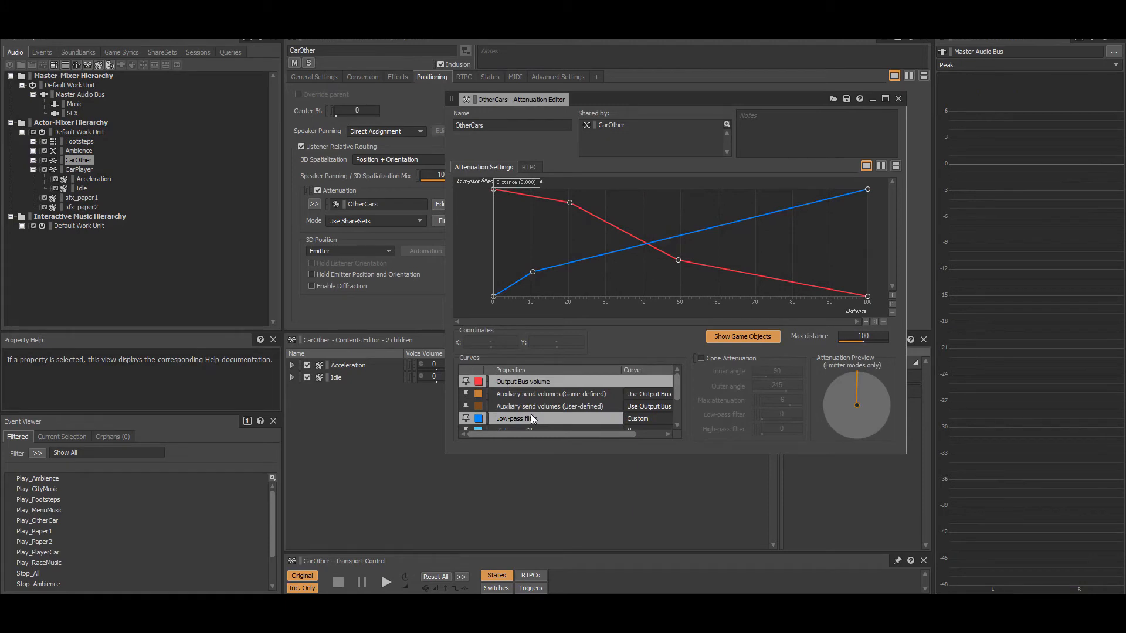
{"action": "left_click", "coordinate": [898, 98]}
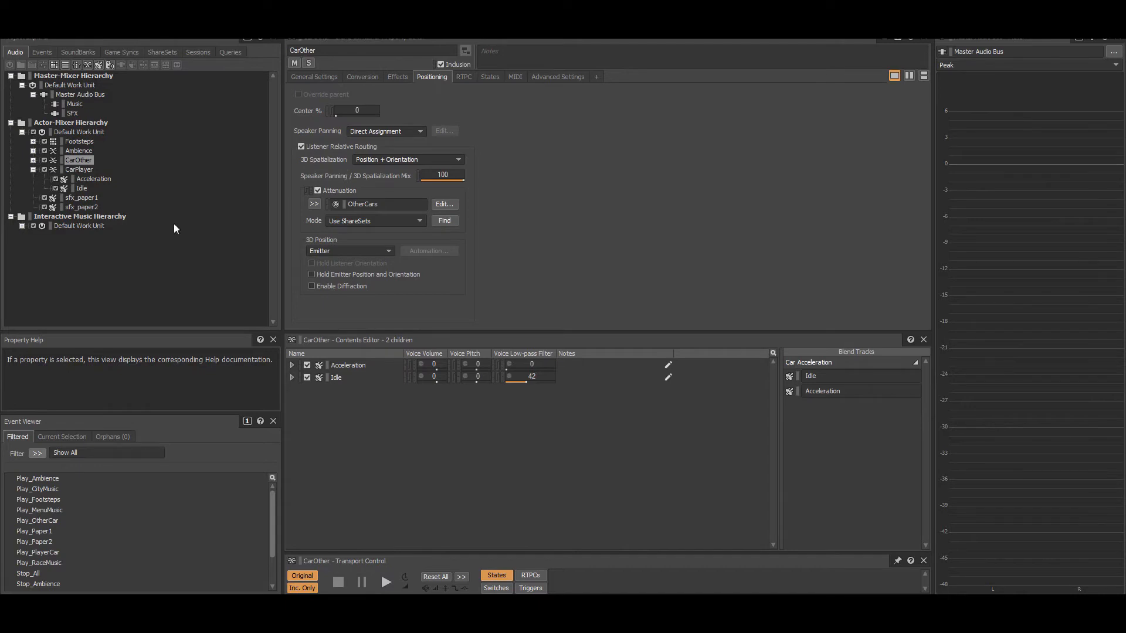
Step: Review the SFX bus's auto-ducking settings for the Music bus
{"action": "left_click", "coordinate": [73, 113]}
{"action": "left_click", "coordinate": [481, 77]}
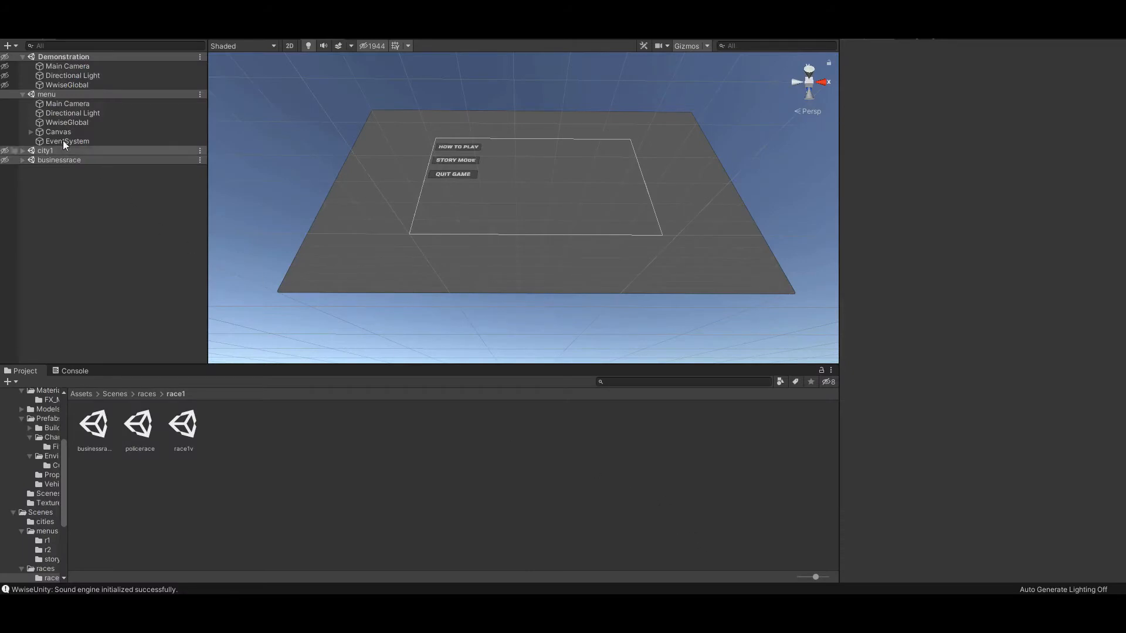
Step: Switch to Unity, collapse the Demonstration scene and inspect the components on the menu scene's Main Camera and Canvas
{"action": "left_click", "coordinate": [23, 57]}
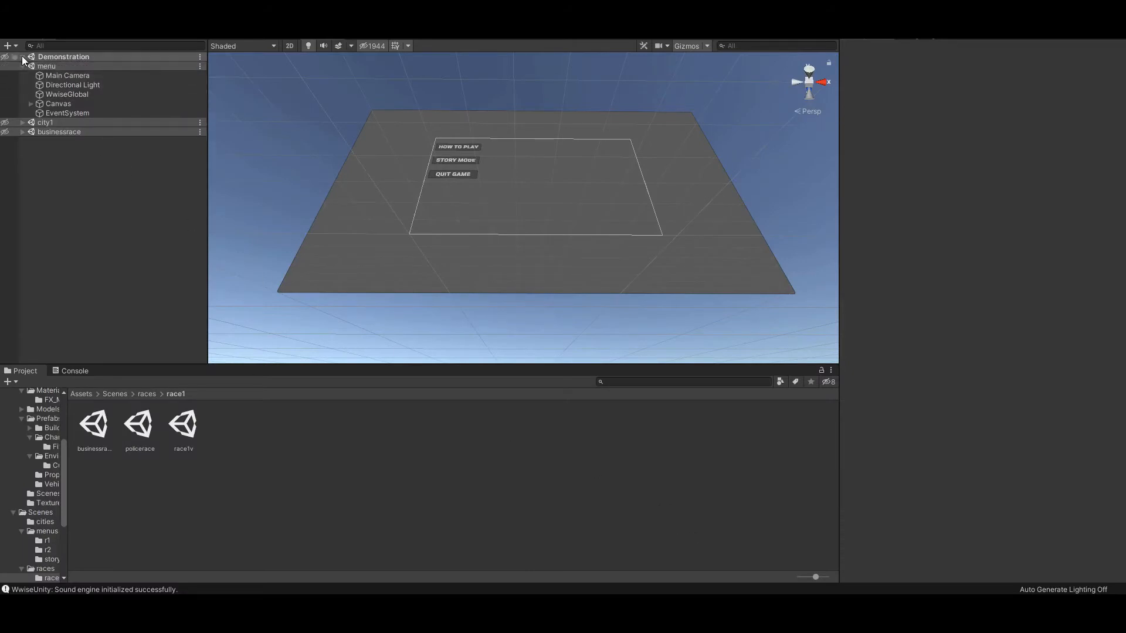
{"action": "left_click", "coordinate": [56, 76]}
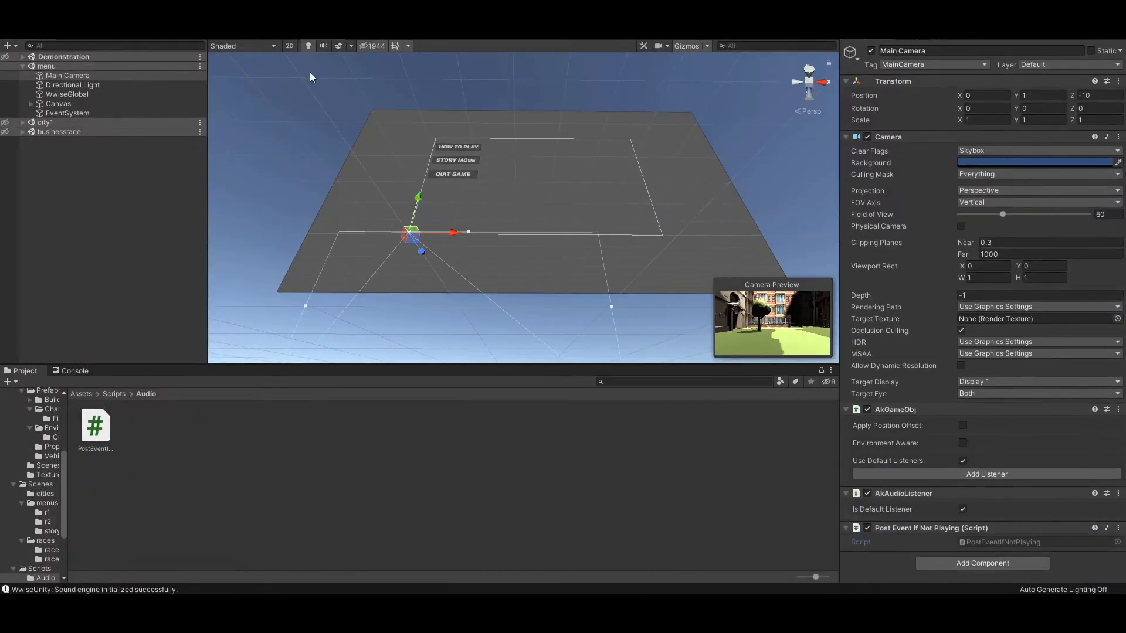
{"action": "left_click", "coordinate": [87, 104]}
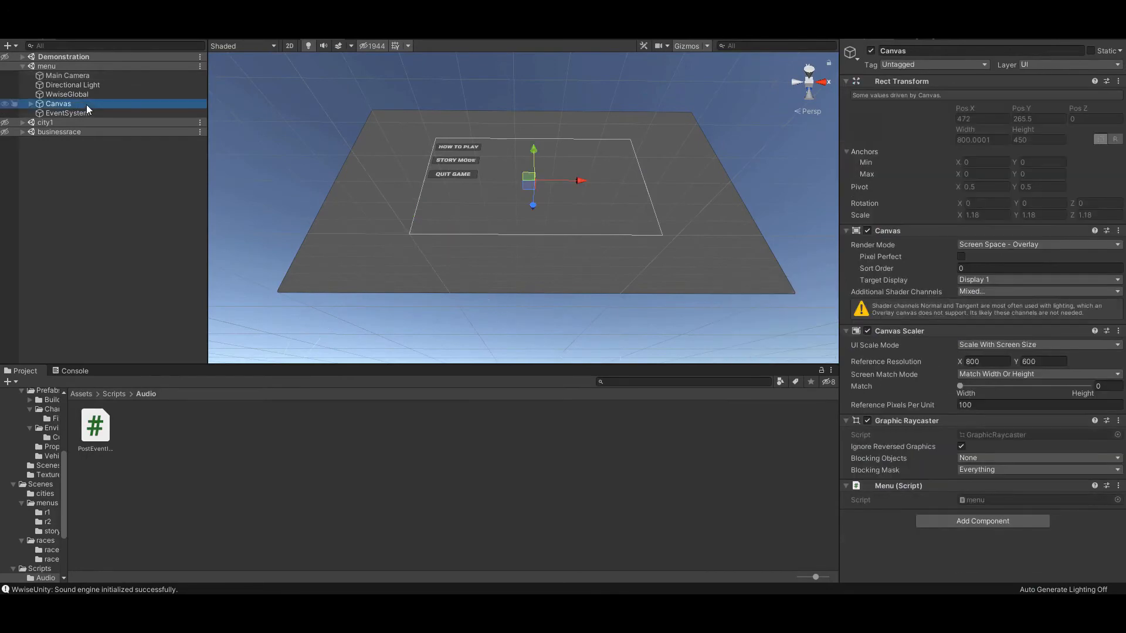
Step: Open the Canvas's menu script in Visual Studio and review the Wwise event calls there and in the other button scripts, including letteropen
{"action": "double_click", "coordinate": [997, 500]}
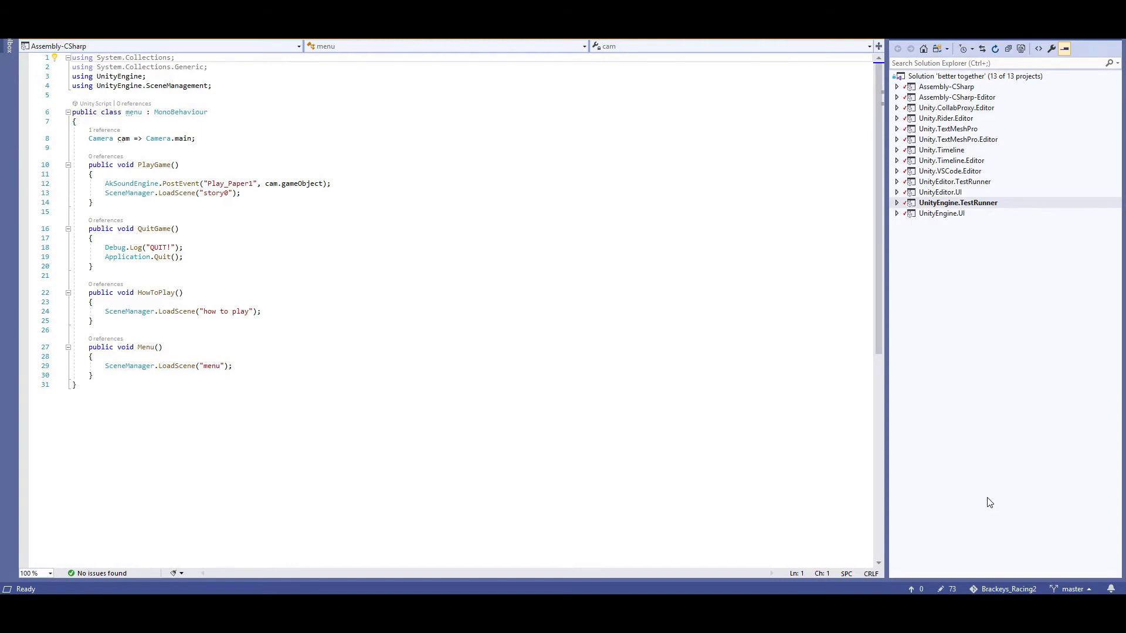
{"action": "left_click", "coordinate": [606, 34]}
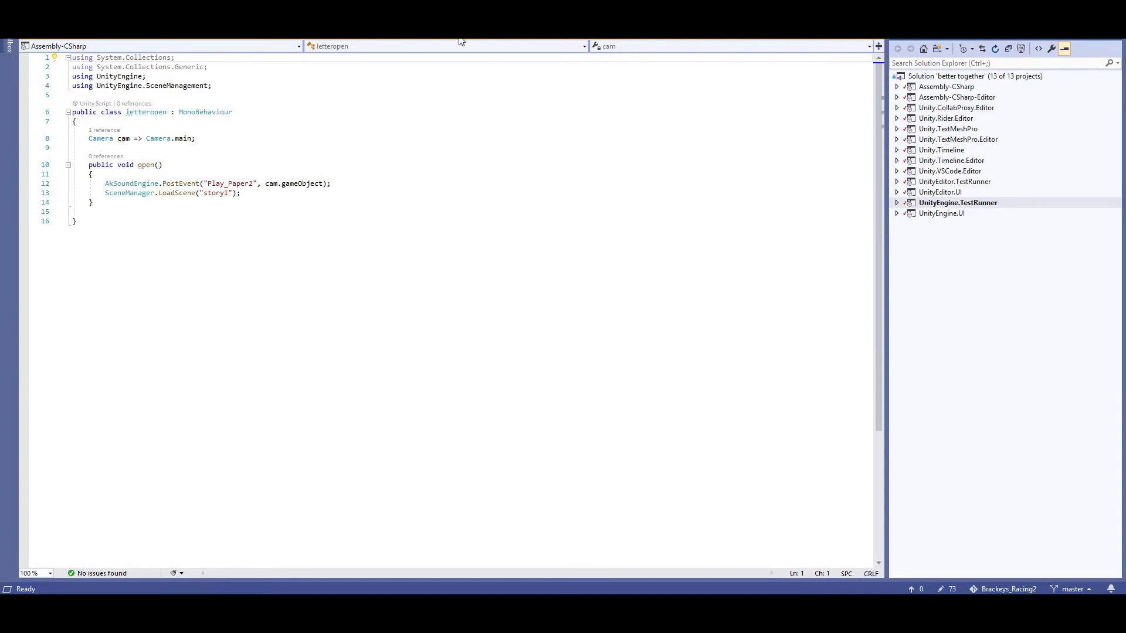
{"action": "left_click", "coordinate": [380, 37]}
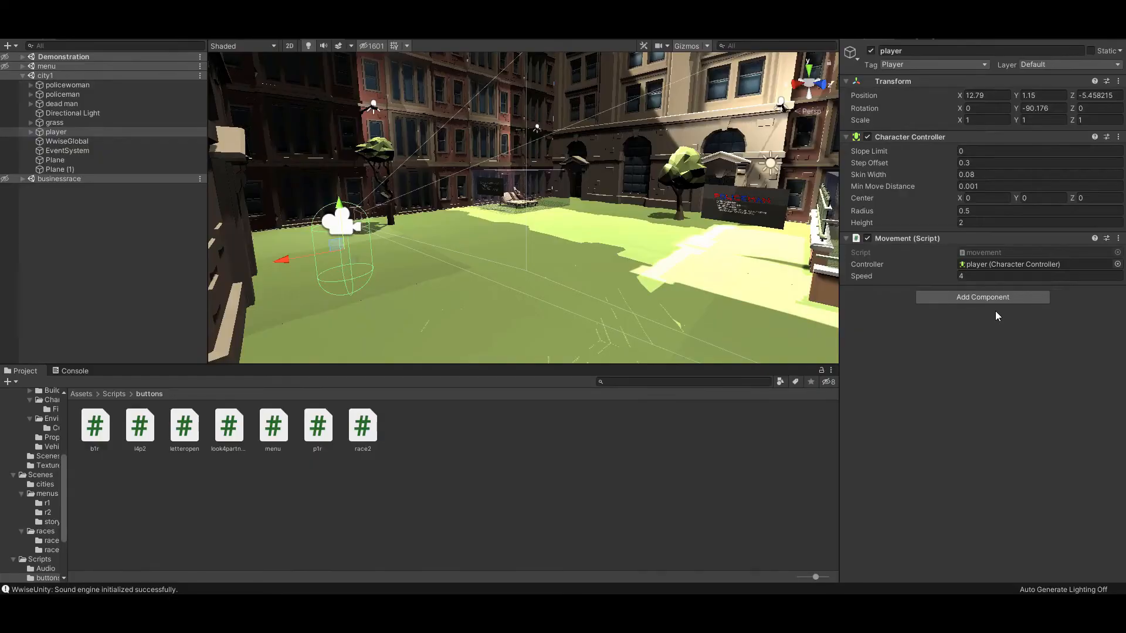
Step: Open the movement script of the player in the city1 scene and examine how it posts the footstep events
{"action": "left_click", "coordinate": [981, 252]}
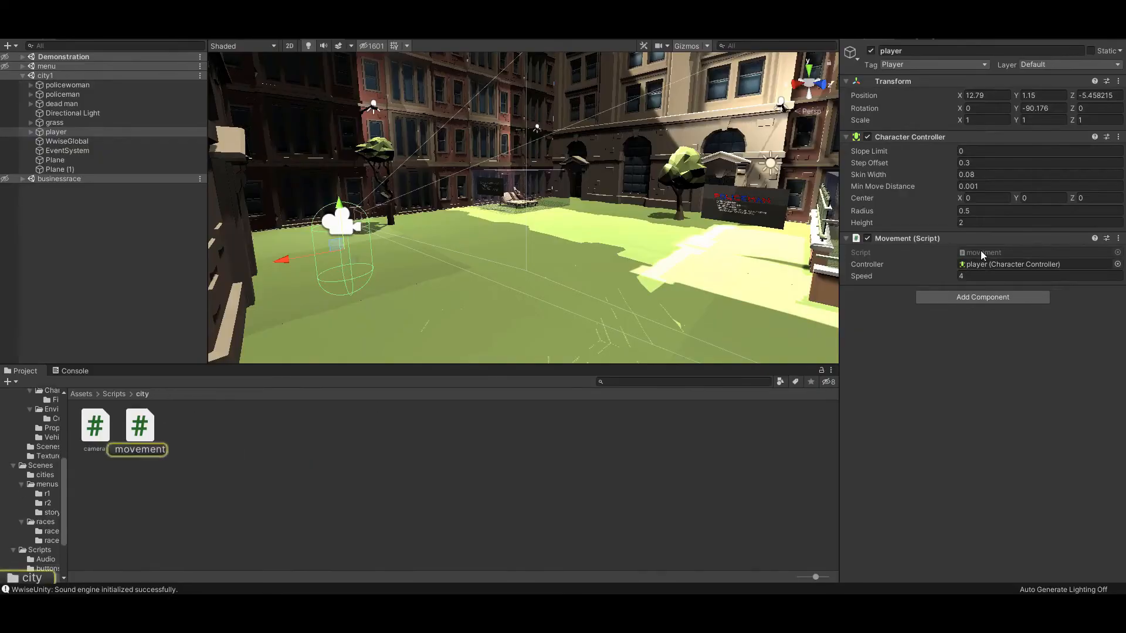
{"action": "double_click", "coordinate": [980, 252]}
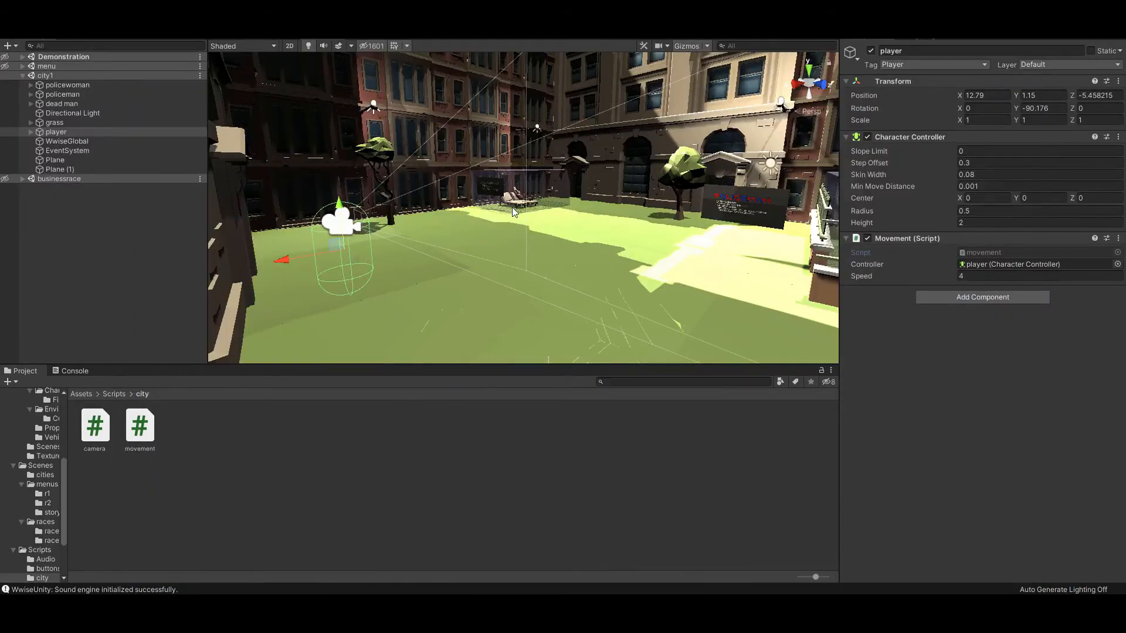
Step: Select the businessman's trigger Cube (1) in the city1 scene and review its c1r1b script, followed by the b1r script
{"action": "left_click", "coordinate": [512, 208]}
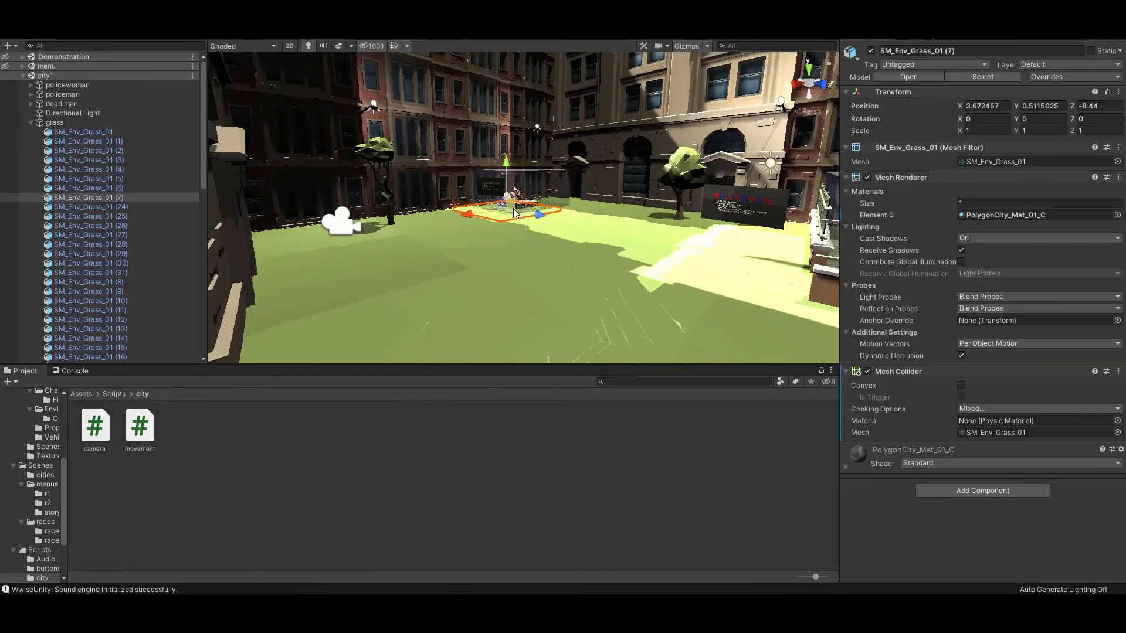
{"action": "left_click", "coordinate": [547, 178]}
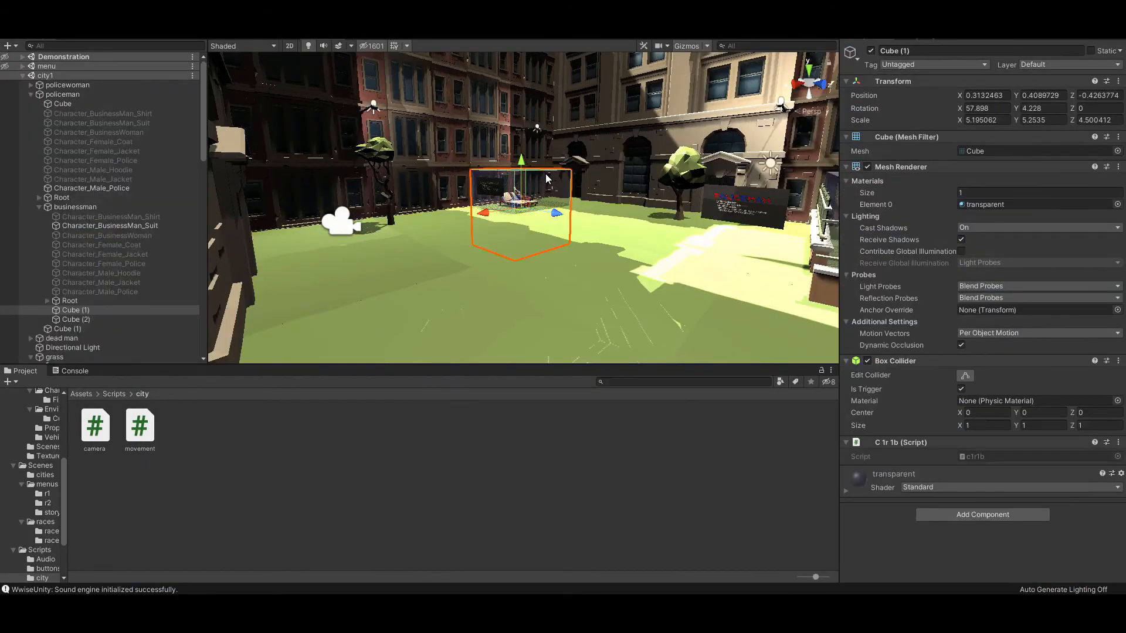
{"action": "right_click", "coordinate": [546, 174]}
{"action": "key", "text": "w"}
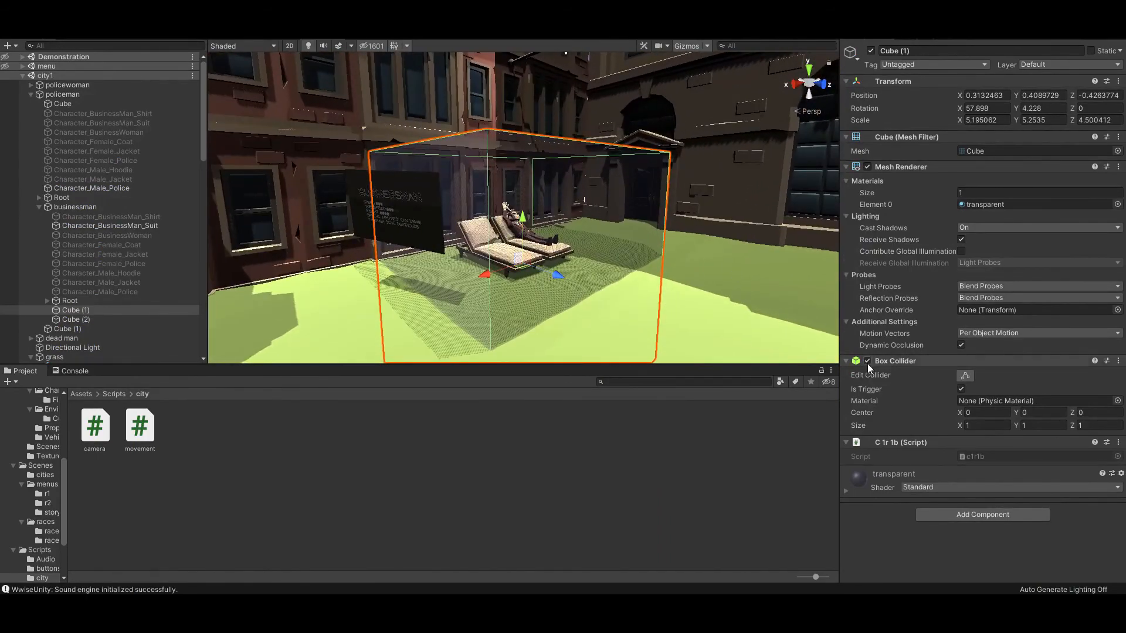
{"action": "double_click", "coordinate": [983, 457]}
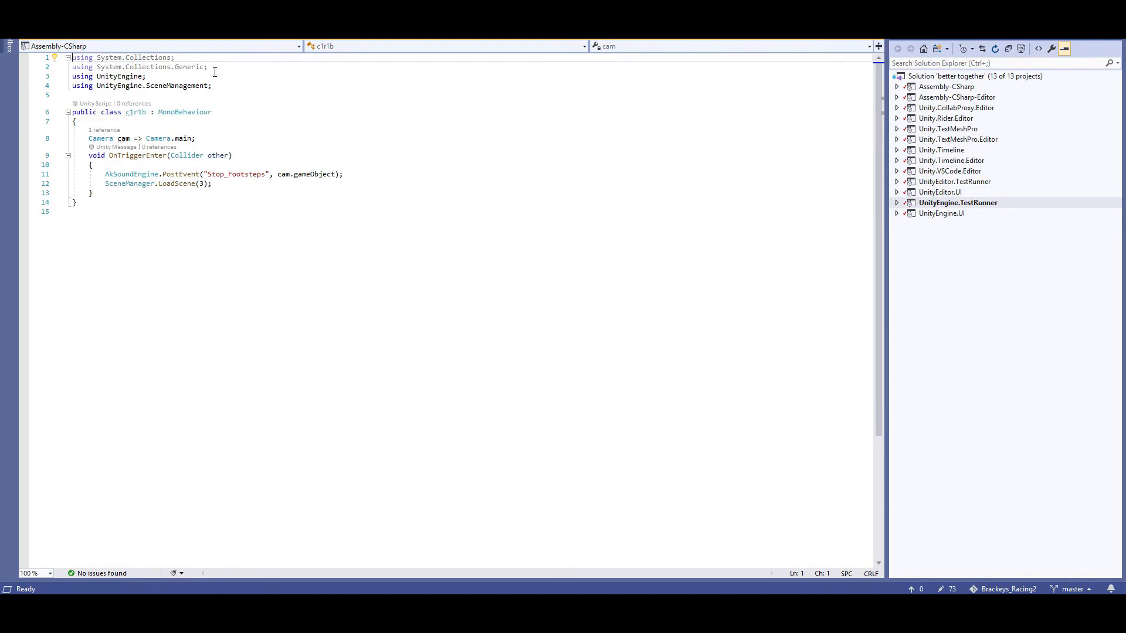
{"action": "left_click", "coordinate": [186, 38]}
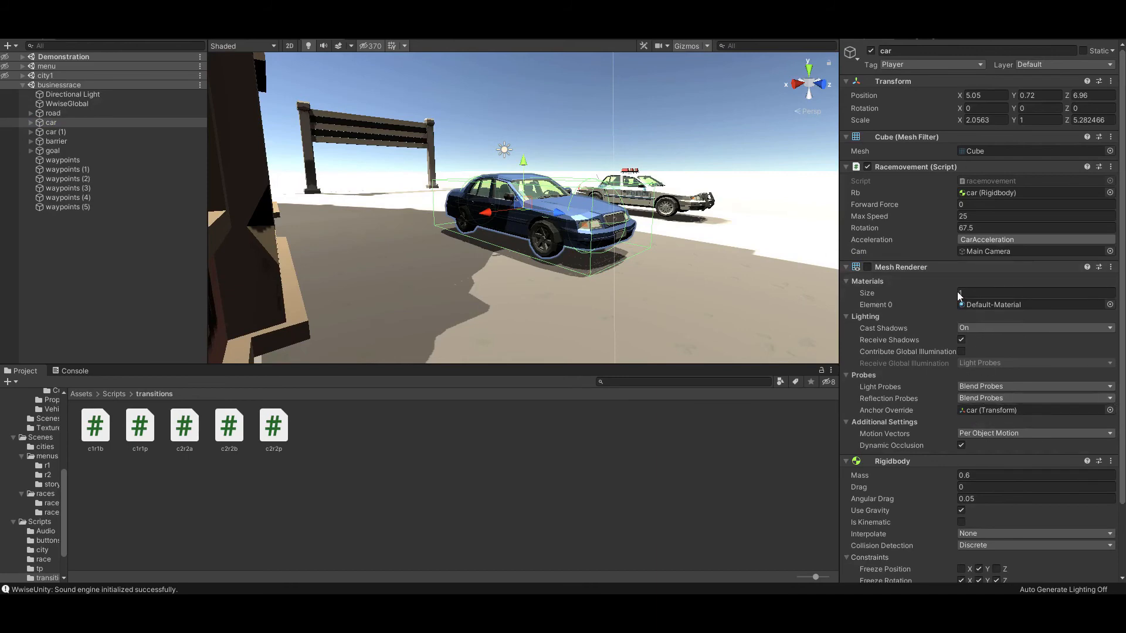
Step: Open the racemovement script of the car in the businessrace scene and examine how it sets the acceleration RTPC
{"action": "double_click", "coordinate": [990, 180]}
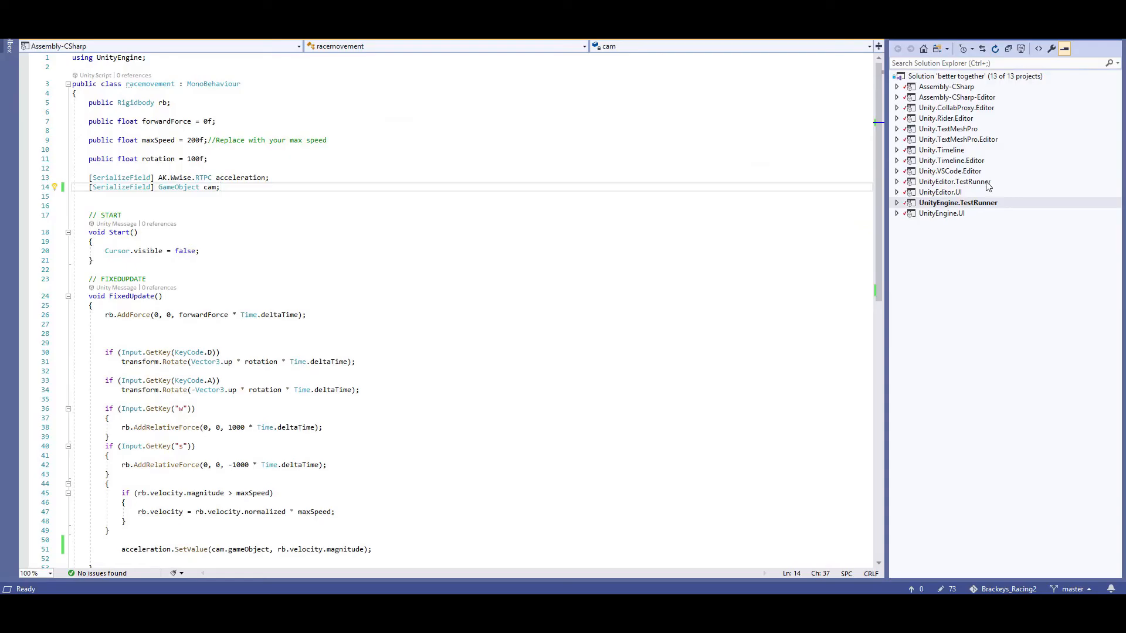
{"action": "scroll", "coordinate": [795, 249], "scroll_direction": "down", "scroll_amount": 1}
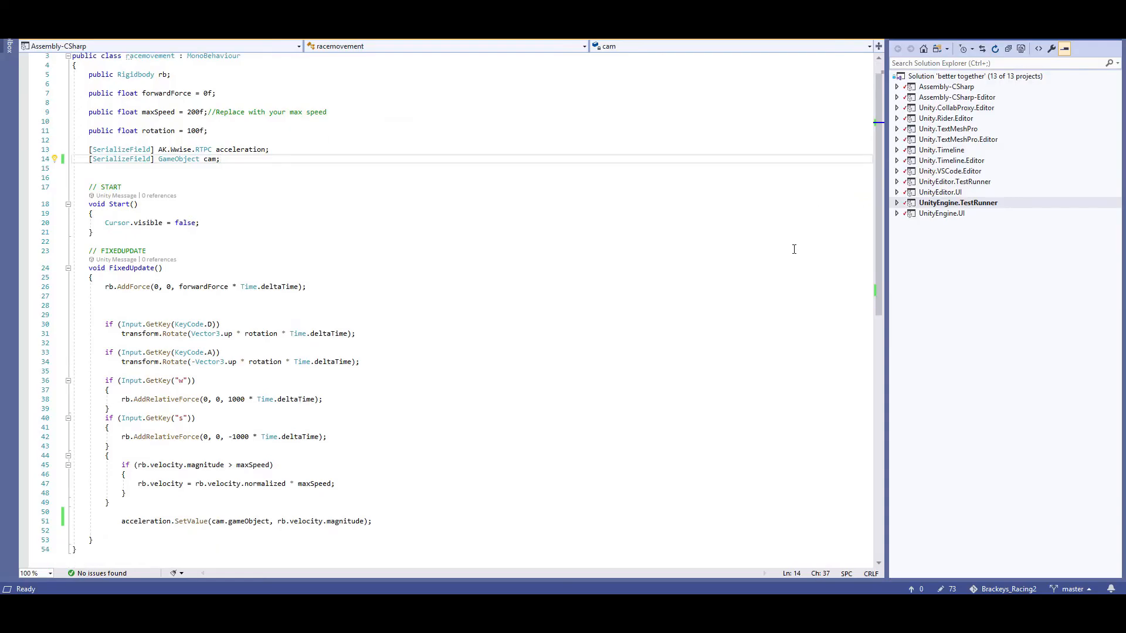